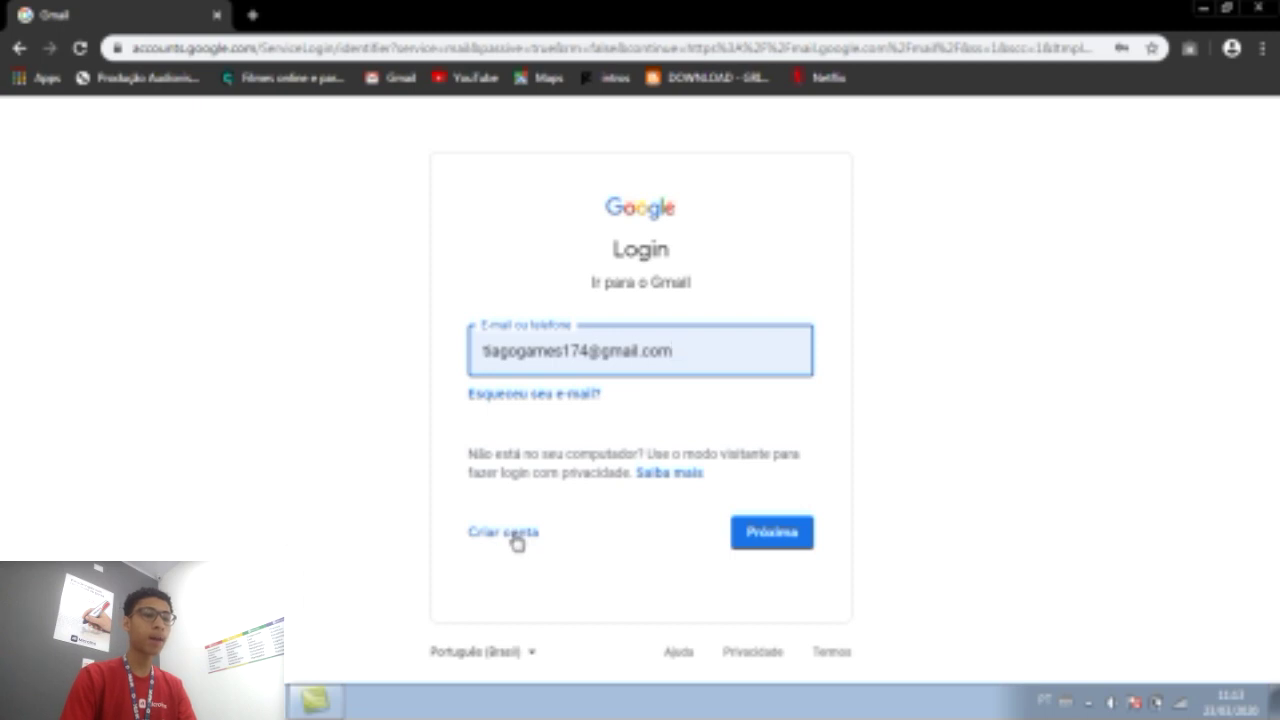
Start a personal Google account sign-up and enter the first name and surname.
{"action": "left_click", "coordinate": [515, 538]}
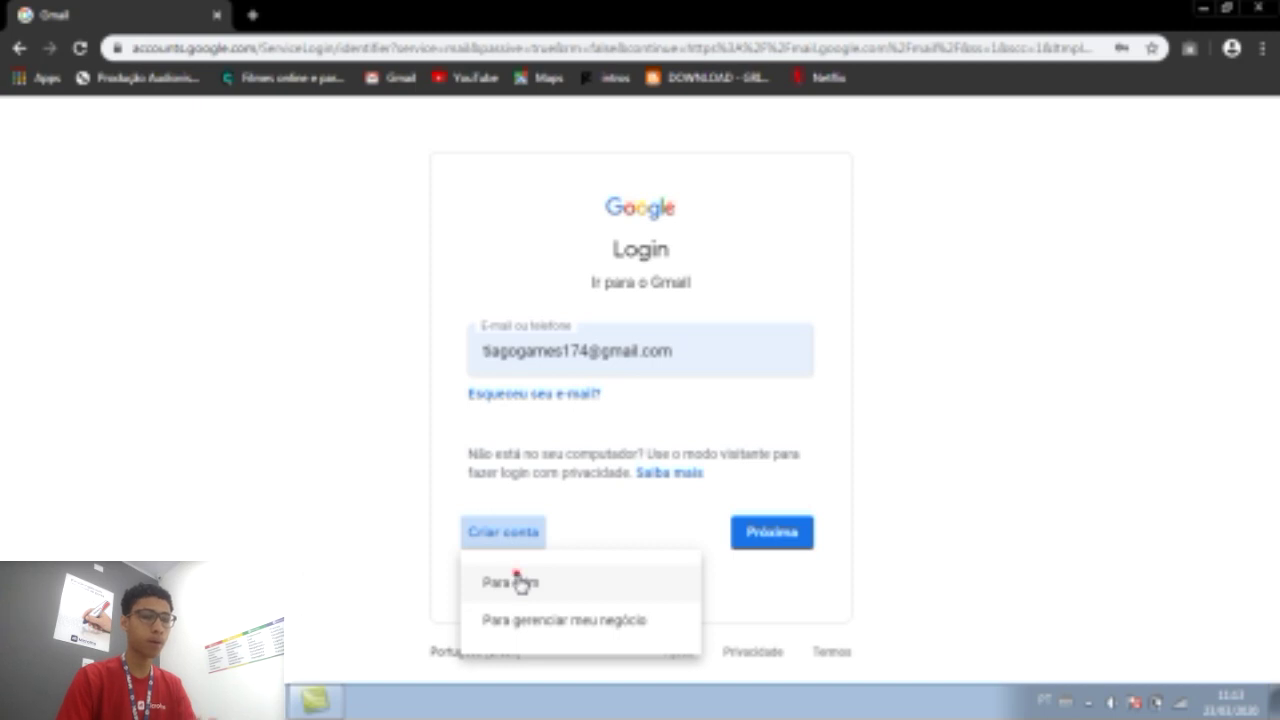
{"action": "left_click", "coordinate": [517, 582]}
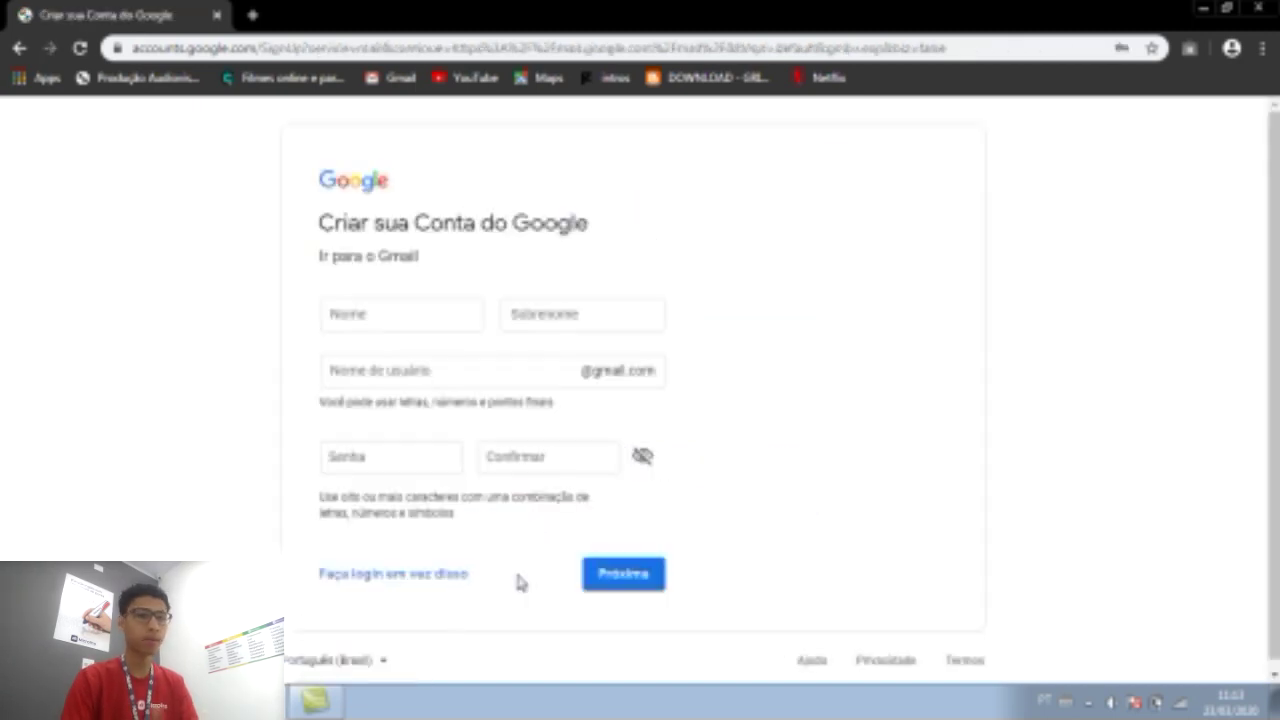
{"action": "left_click", "coordinate": [430, 312]}
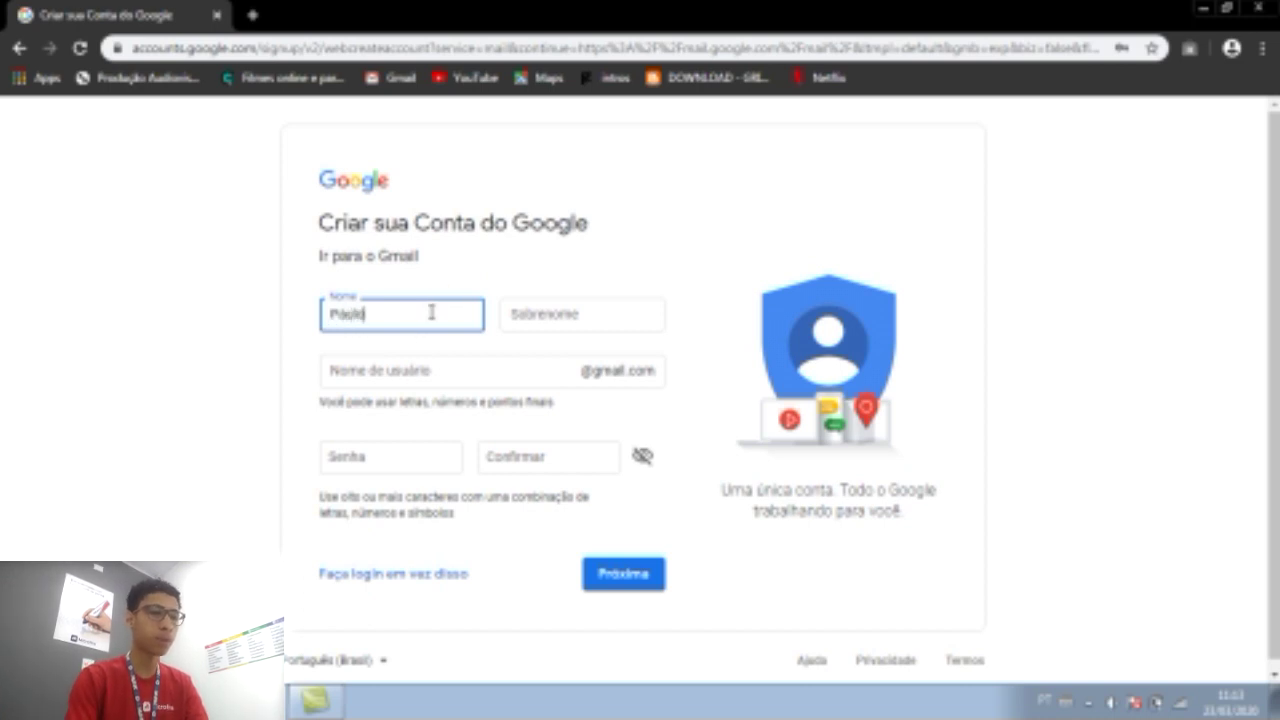
{"action": "key", "text": "Tab"}
Enter a Gmail username in the Nome de usuário field.
{"action": "key", "text": "Tab"}
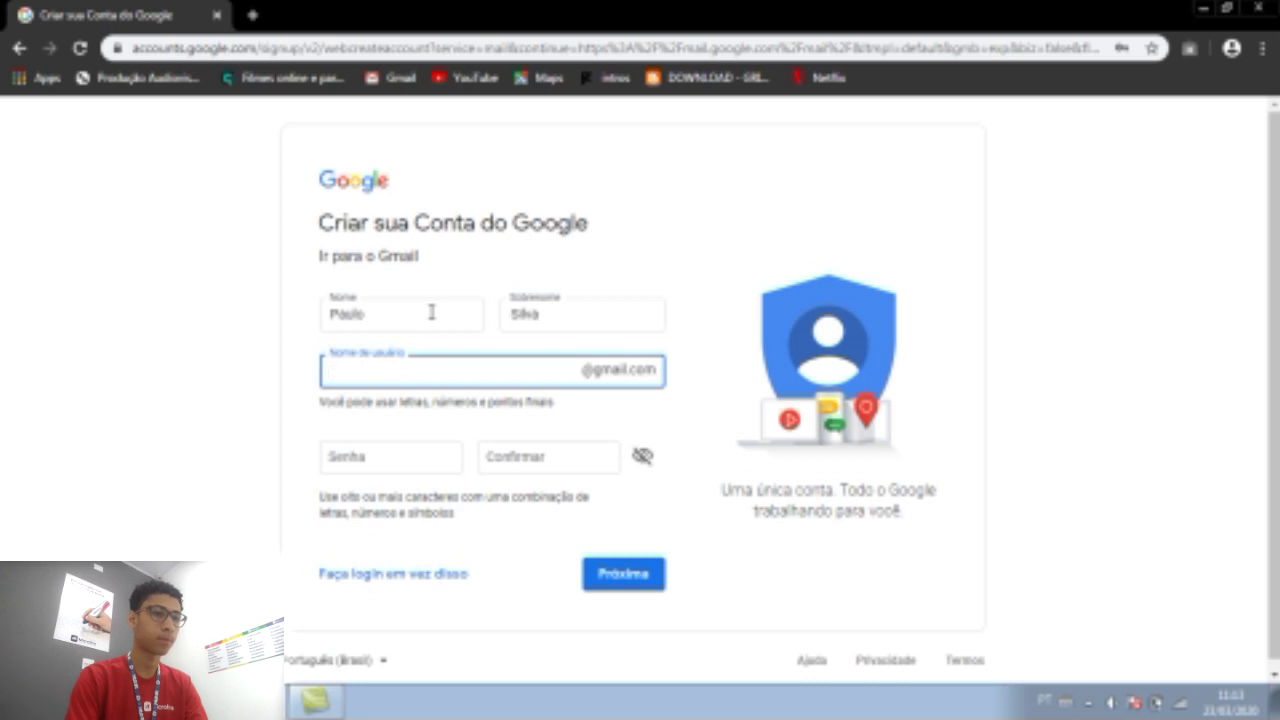
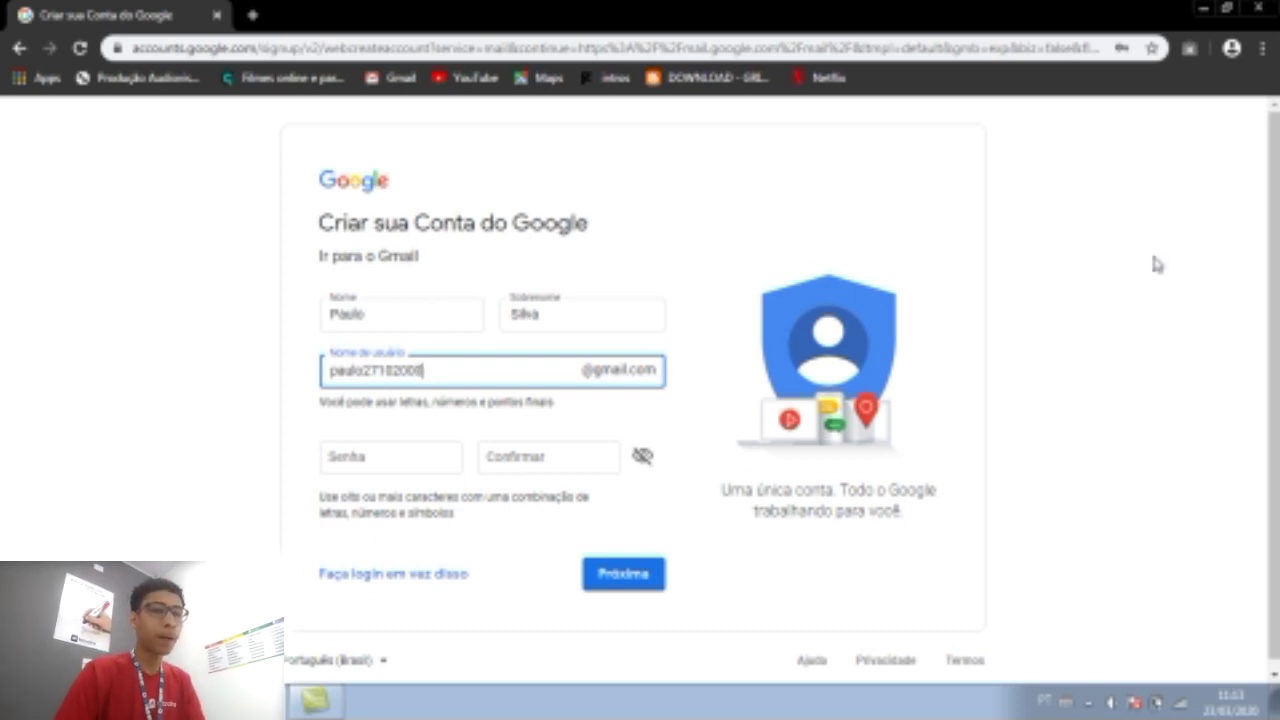
{"action": "scroll", "coordinate": [1275, 272], "scroll_direction": "down", "scroll_amount": 1}
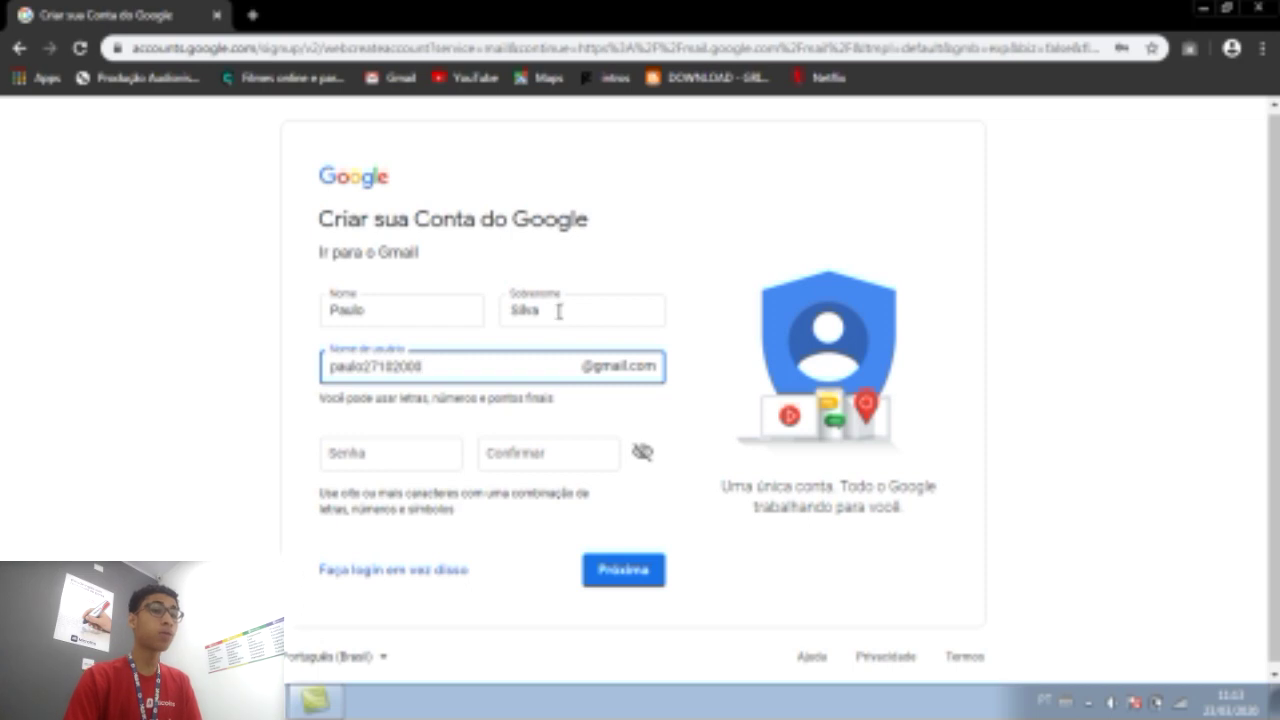
{"action": "left_click", "coordinate": [489, 357]}
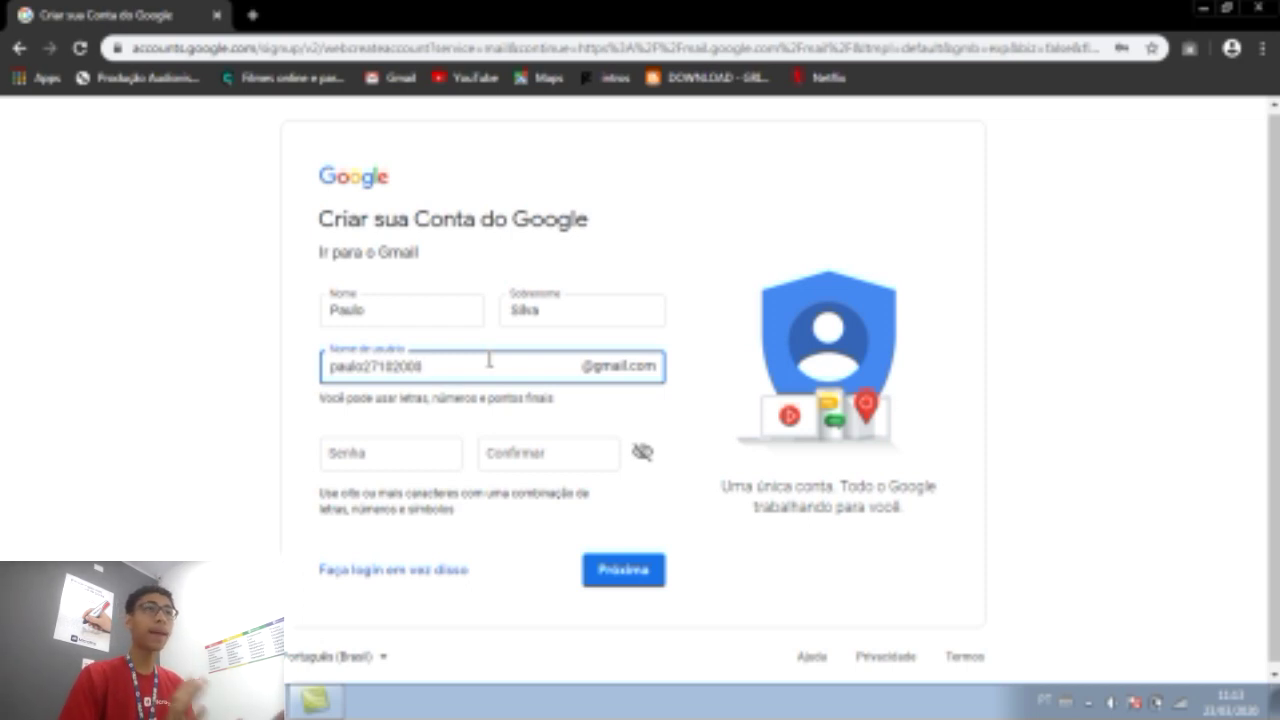
{"action": "scroll", "coordinate": [489, 360], "scroll_direction": "down", "scroll_amount": 1}
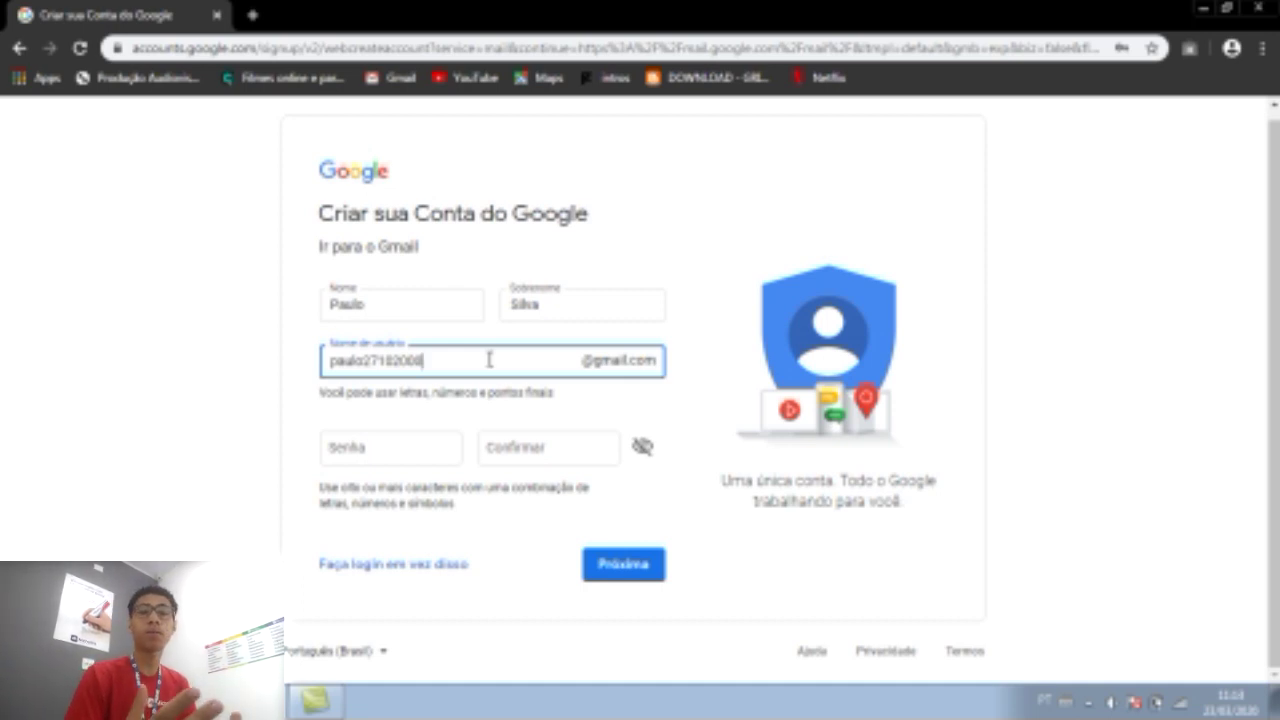
Replace the username with a new one ending in '_microlins'.
{"action": "left_click", "coordinate": [489, 360]}
{"action": "key", "text": "BackSpace"}
{"action": "key", "text": "BackSpace"}
{"action": "key", "text": "BackSpace"}
{"action": "key", "text": "BackSpace"}
{"action": "key", "text": "BackSpace"}
{"action": "key", "text": "BackSpace"}
{"action": "key", "text": "BackSpace"}
{"action": "key", "text": "BackSpace"}
{"action": "key", "text": "BackSpace"}
{"action": "key", "text": "BackSpace"}
{"action": "key", "text": "BackSpace"}
{"action": "key", "text": "BackSpace"}
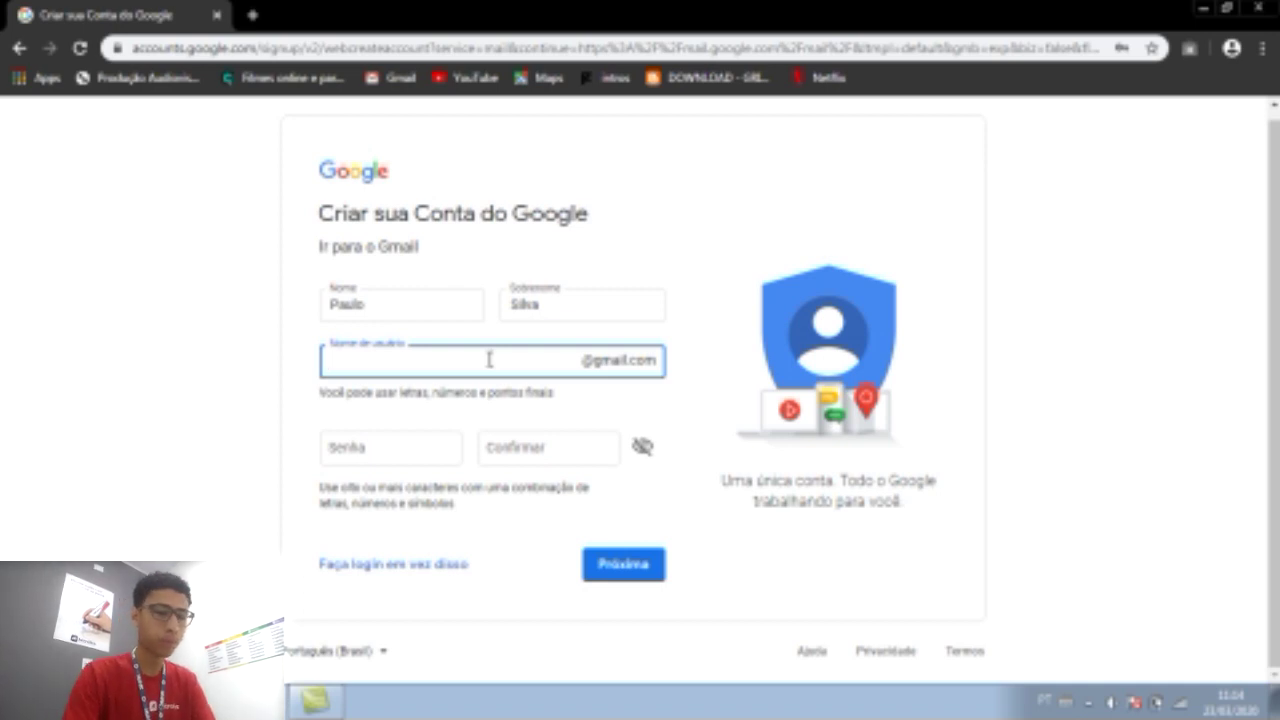
{"action": "type", "text": "Paulo"}
{"action": "key", "text": "BackSpace"}
{"action": "key", "text": "BackSpace"}
{"action": "key", "text": "BackSpace"}
{"action": "key", "text": "BackSpace"}
{"action": "key", "text": "BackSpace"}
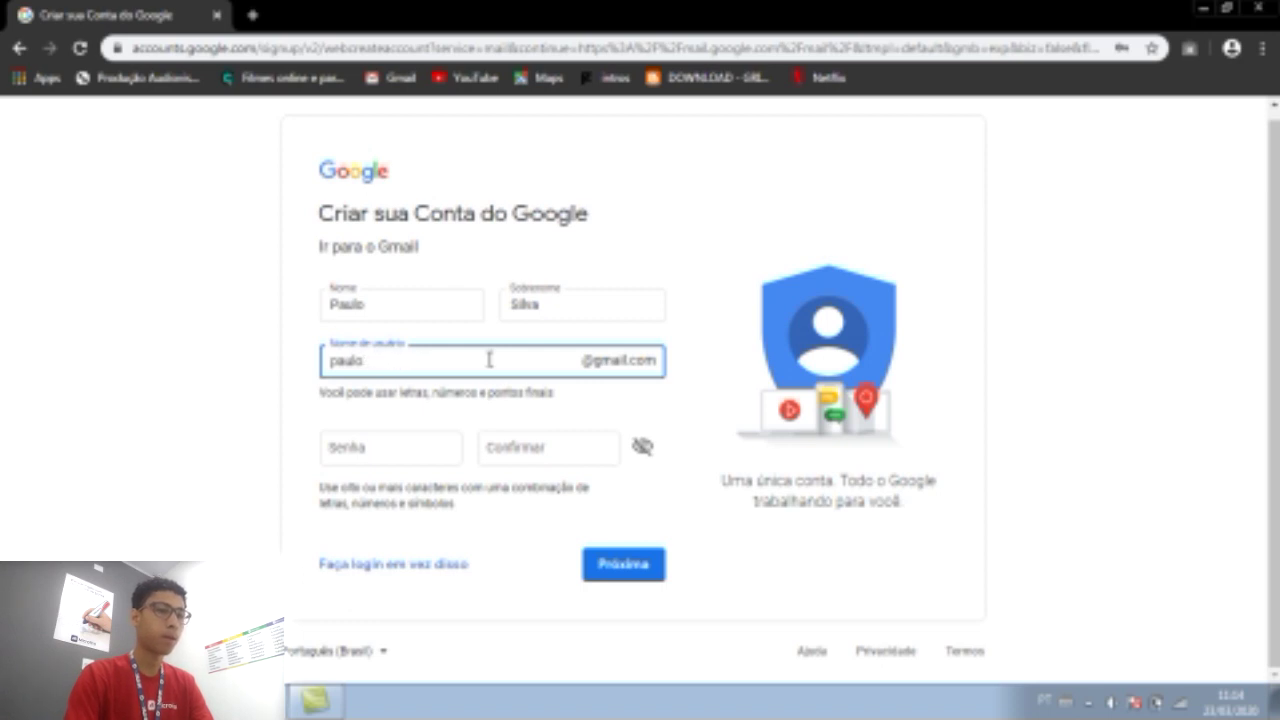
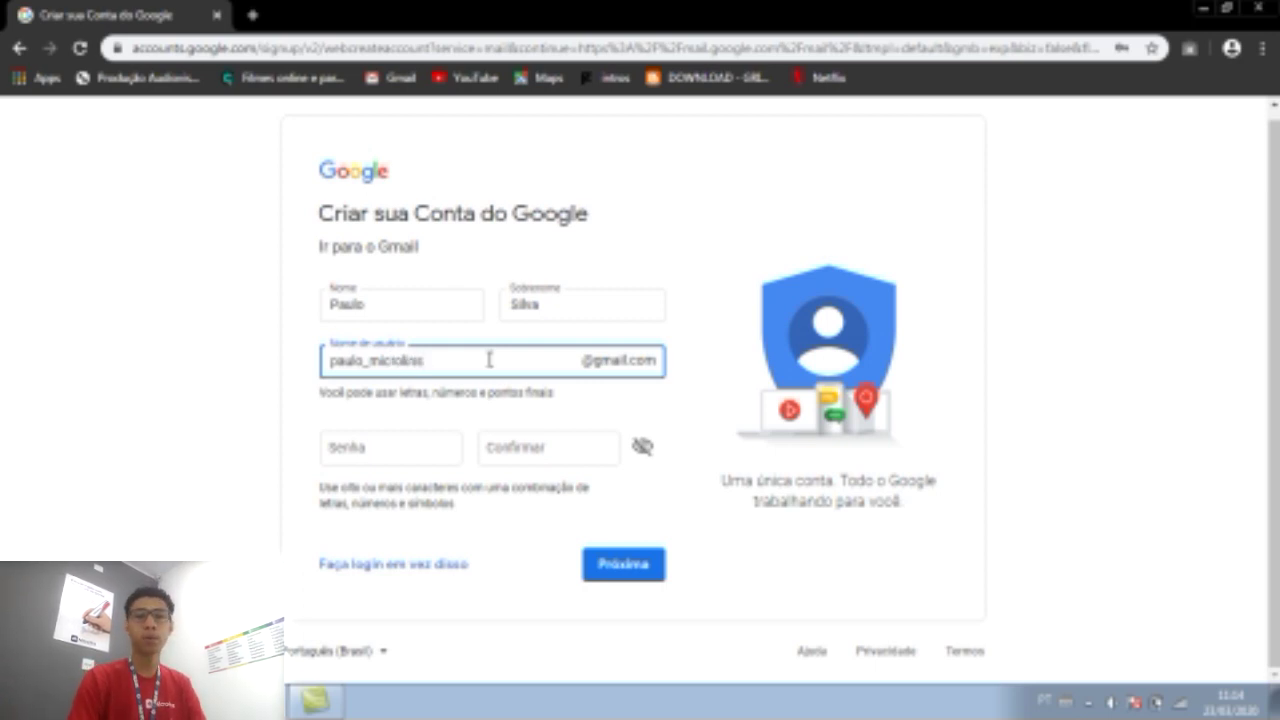
Enter the account password in Senha and retype it in Confirmar.
{"action": "left_click", "coordinate": [452, 442]}
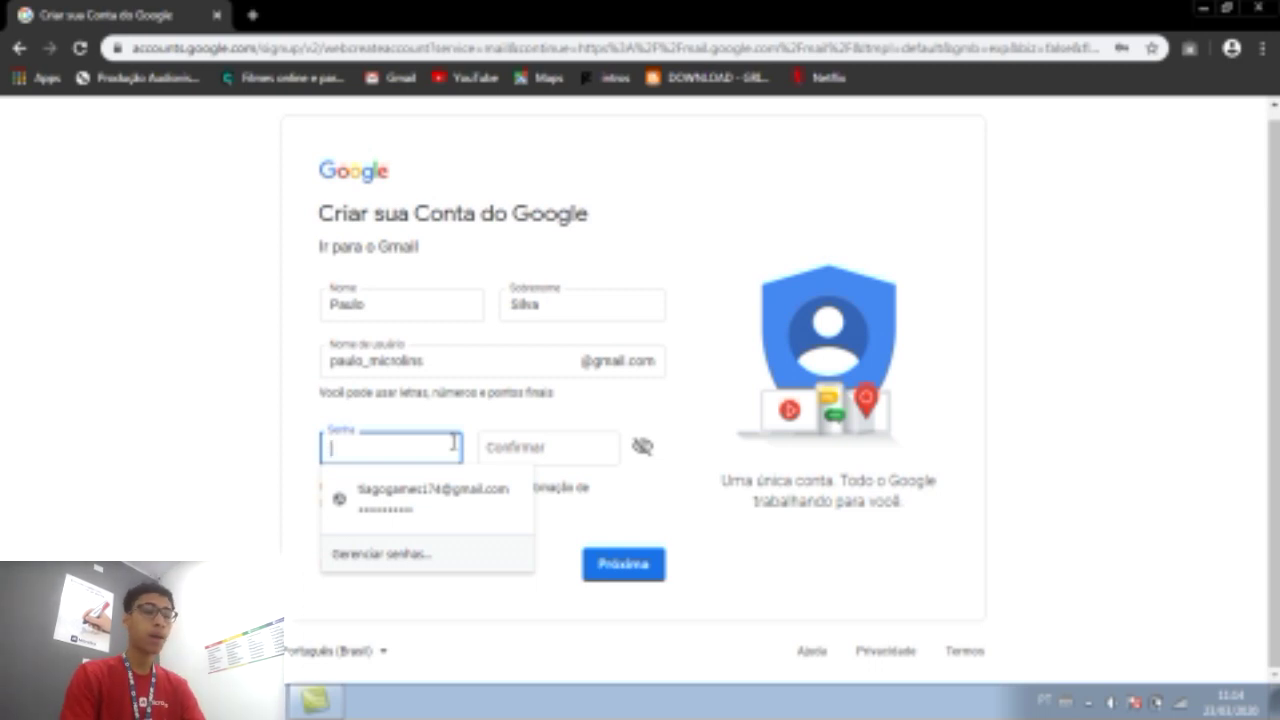
{"action": "type", "text": "****"}
{"action": "key", "text": "BackSpace"}
{"action": "key", "text": "BackSpace"}
{"action": "key", "text": "BackSpace"}
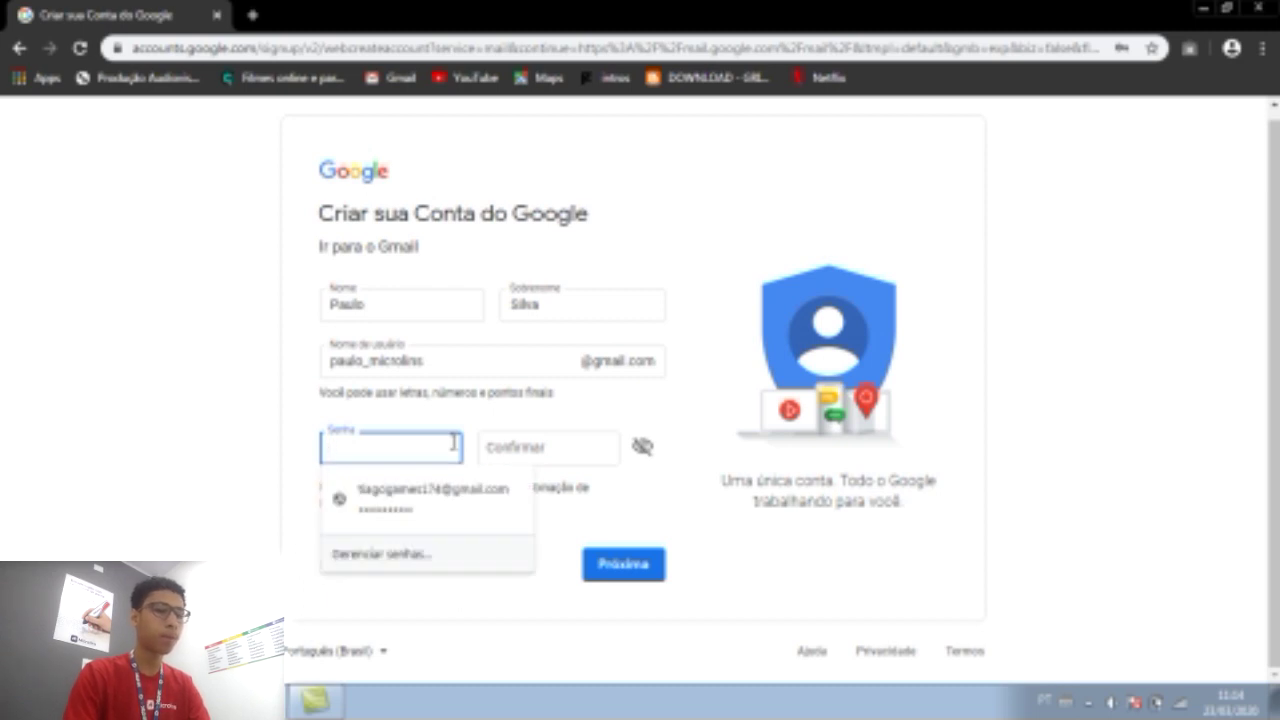
{"action": "type", "text": "*******"}
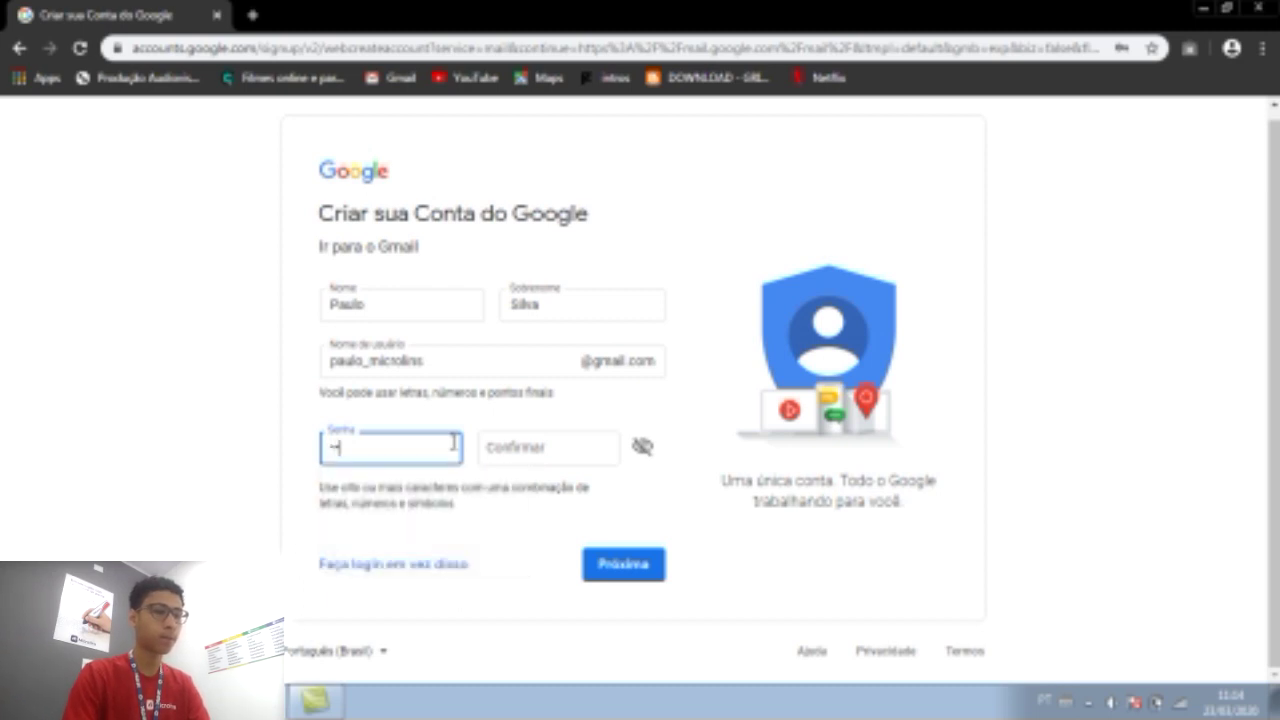
{"action": "type", "text": "**"}
{"action": "key", "text": "Tab"}
{"action": "type", "text": "*"}
{"action": "left_click", "coordinate": [453, 442]}
{"action": "type", "text": "*******"}
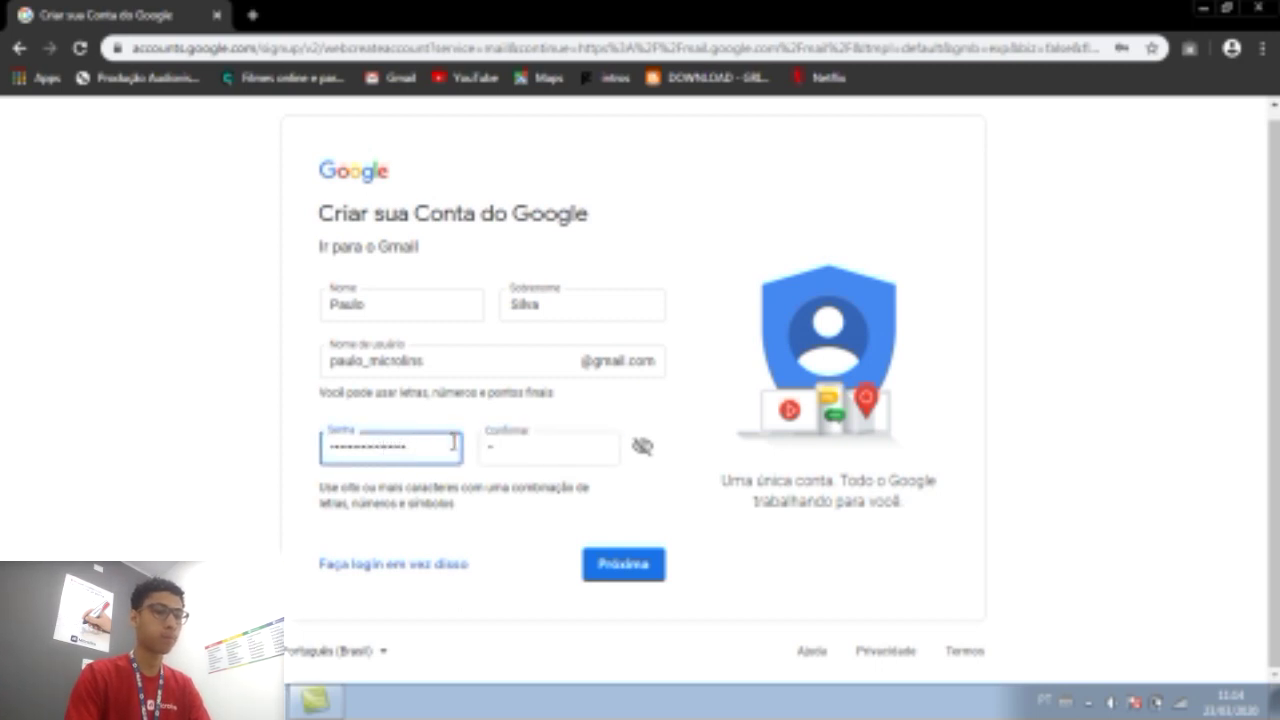
{"action": "key", "text": "BackSpace"}
{"action": "key", "text": "BackSpace"}
{"action": "key", "text": "BackSpace"}
{"action": "key", "text": "BackSpace"}
{"action": "key", "text": "BackSpace"}
{"action": "key", "text": "BackSpace"}
{"action": "key", "text": "BackSpace"}
{"action": "key", "text": "BackSpace"}
{"action": "key", "text": "BackSpace"}
{"action": "key", "text": "BackSpace"}
{"action": "key", "text": "BackSpace"}
{"action": "key", "text": "BackSpace"}
{"action": "key", "text": "BackSpace"}
{"action": "key", "text": "BackSpace"}
{"action": "type", "text": "*"}
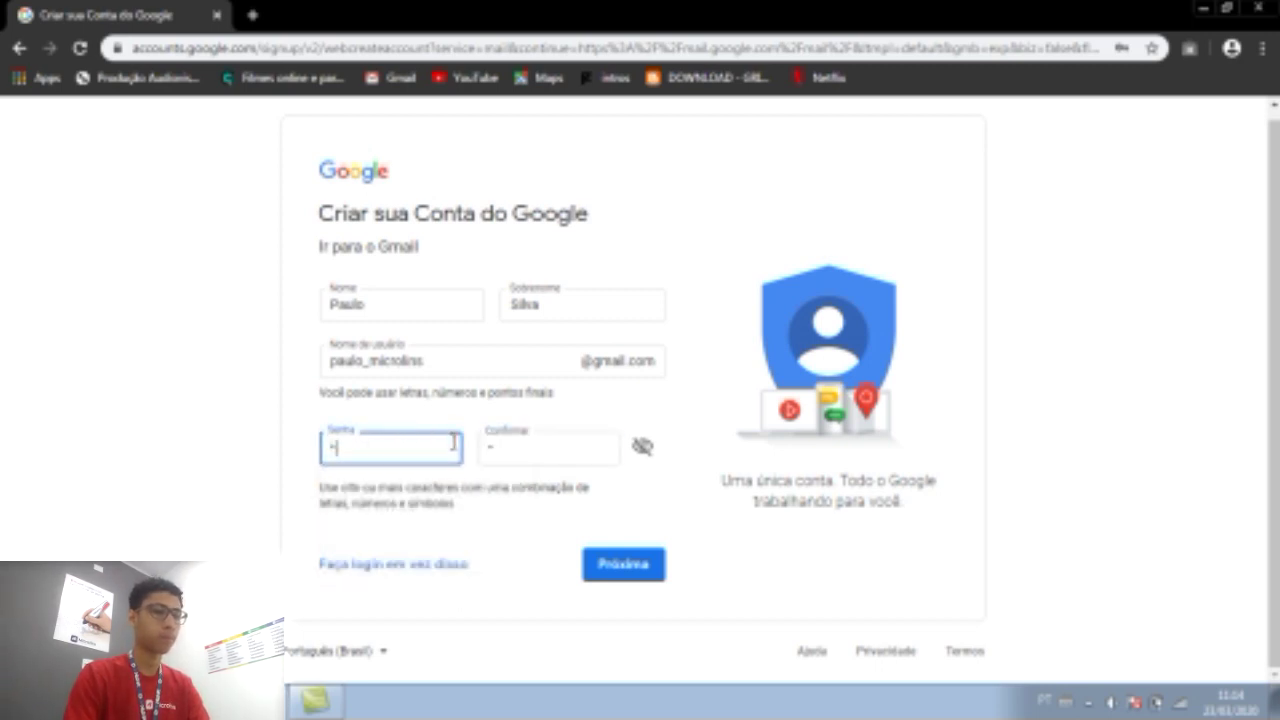
{"action": "type", "text": "*****"}
{"action": "key", "text": "Tab"}
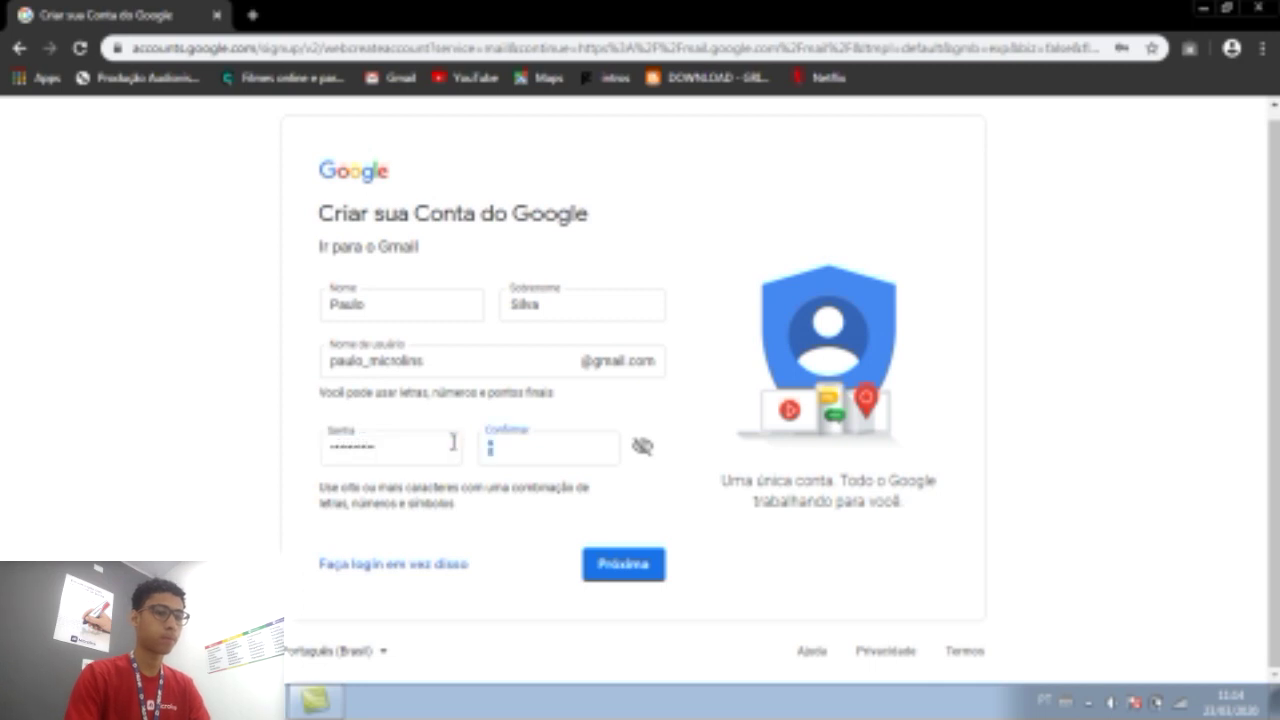
{"action": "type", "text": "**"}
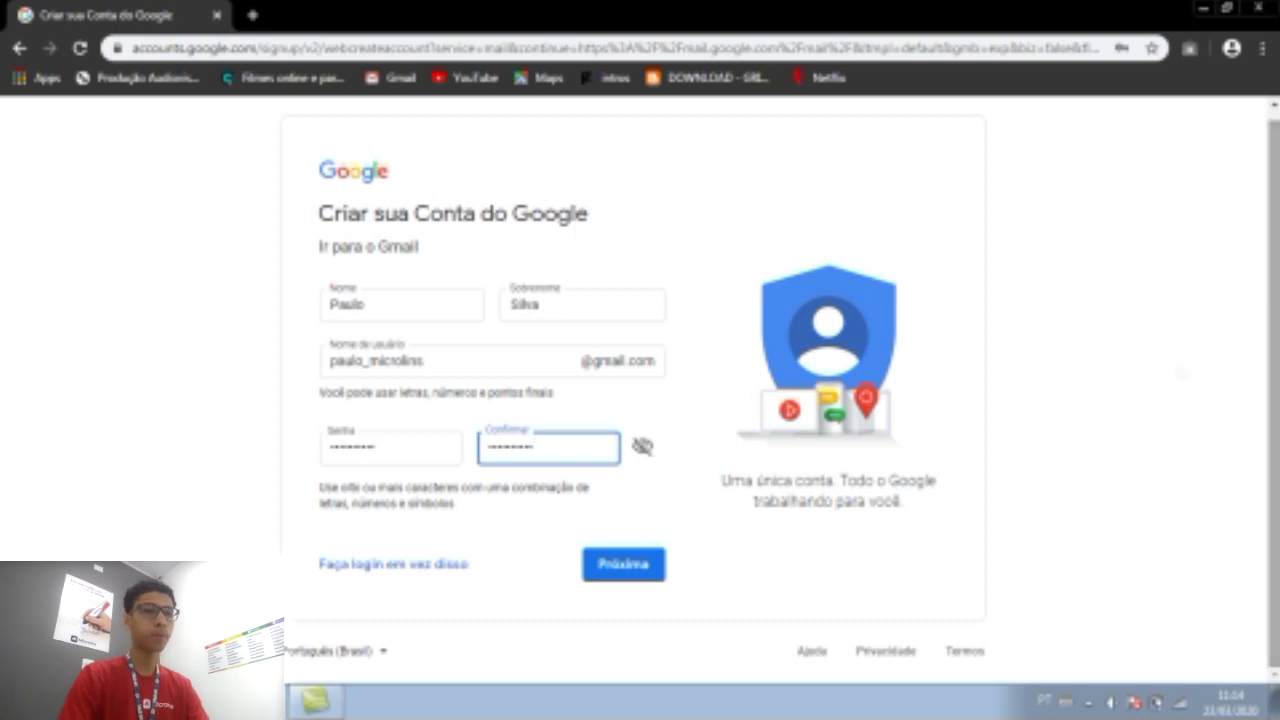
Drop the underscore from the username and append 'cp' until Google accepts it, then continue.
{"action": "left_click", "coordinate": [634, 568]}
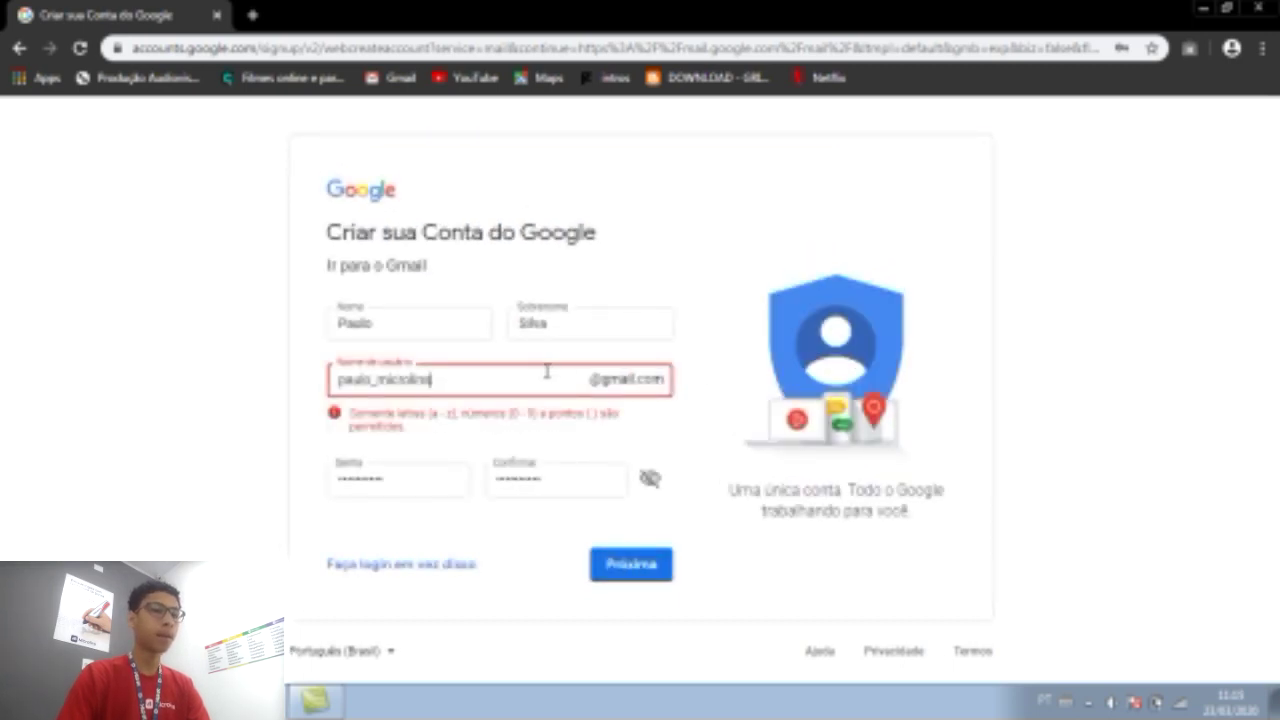
{"action": "key", "text": "Left"}
{"action": "key", "text": "Left"}
{"action": "key", "text": "Left"}
{"action": "key", "text": "Left"}
{"action": "key", "text": "Left"}
{"action": "key", "text": "Left"}
{"action": "key", "text": "Left"}
{"action": "key", "text": "Left"}
{"action": "key", "text": "Left"}
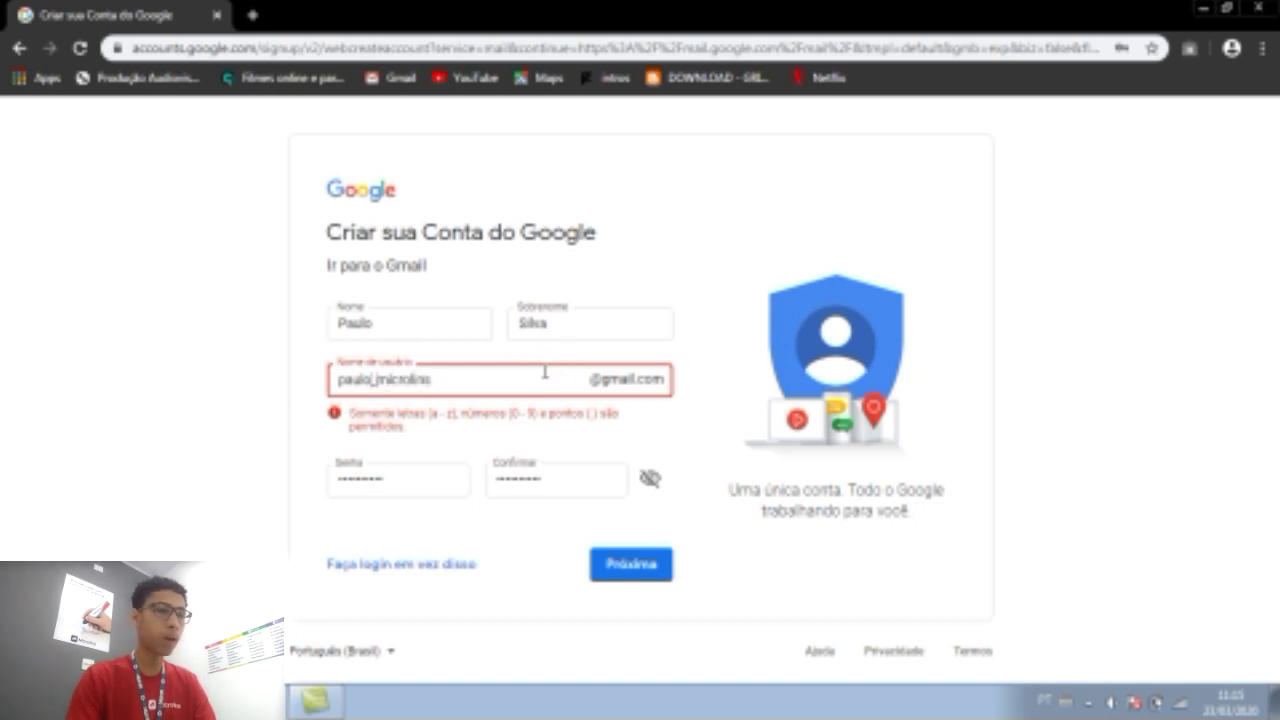
{"action": "key", "text": "BackSpace"}
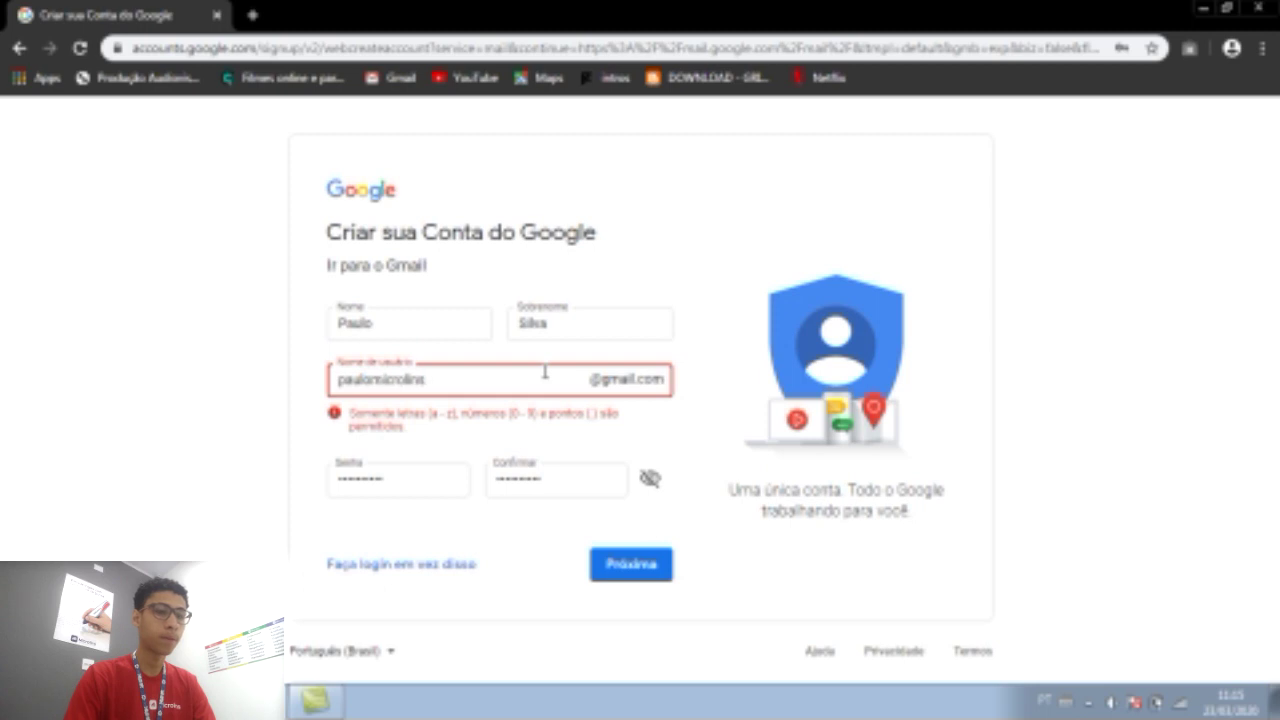
{"action": "left_click", "coordinate": [643, 568]}
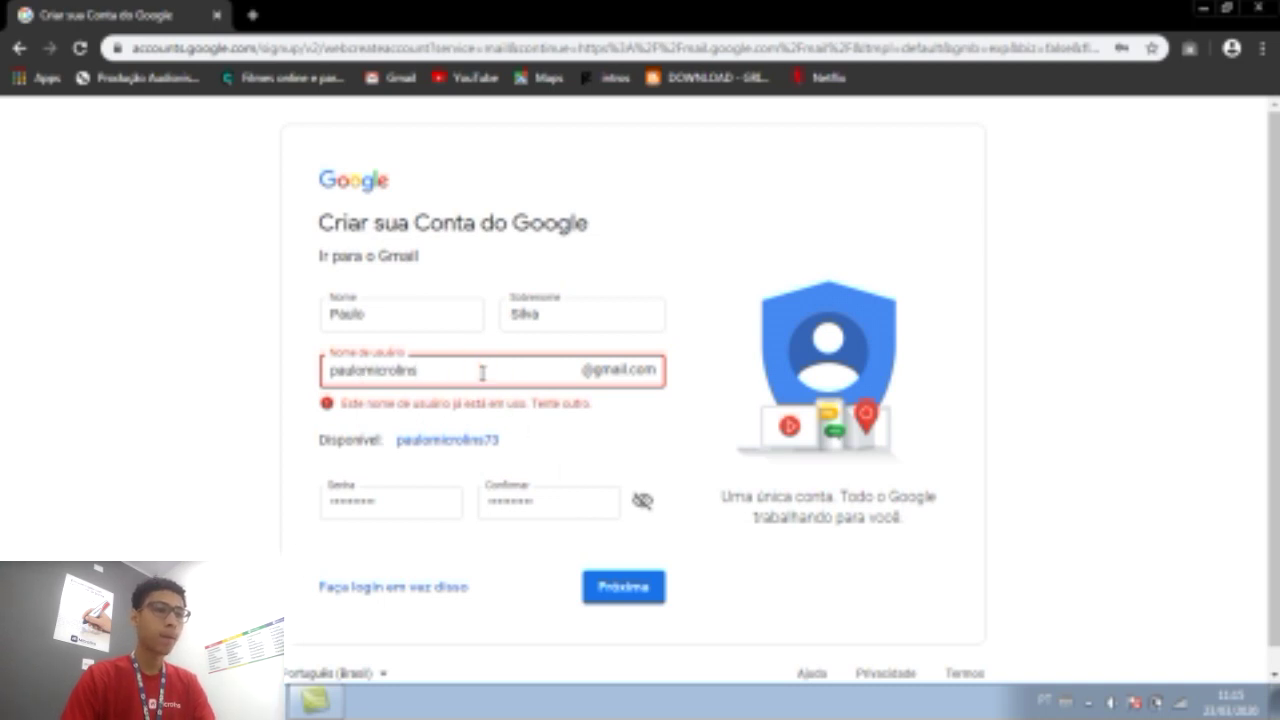
{"action": "type", "text": "CP"}
{"action": "key", "text": "BackSpace"}
{"action": "key", "text": "BackSpace"}
{"action": "type", "text": "cp"}
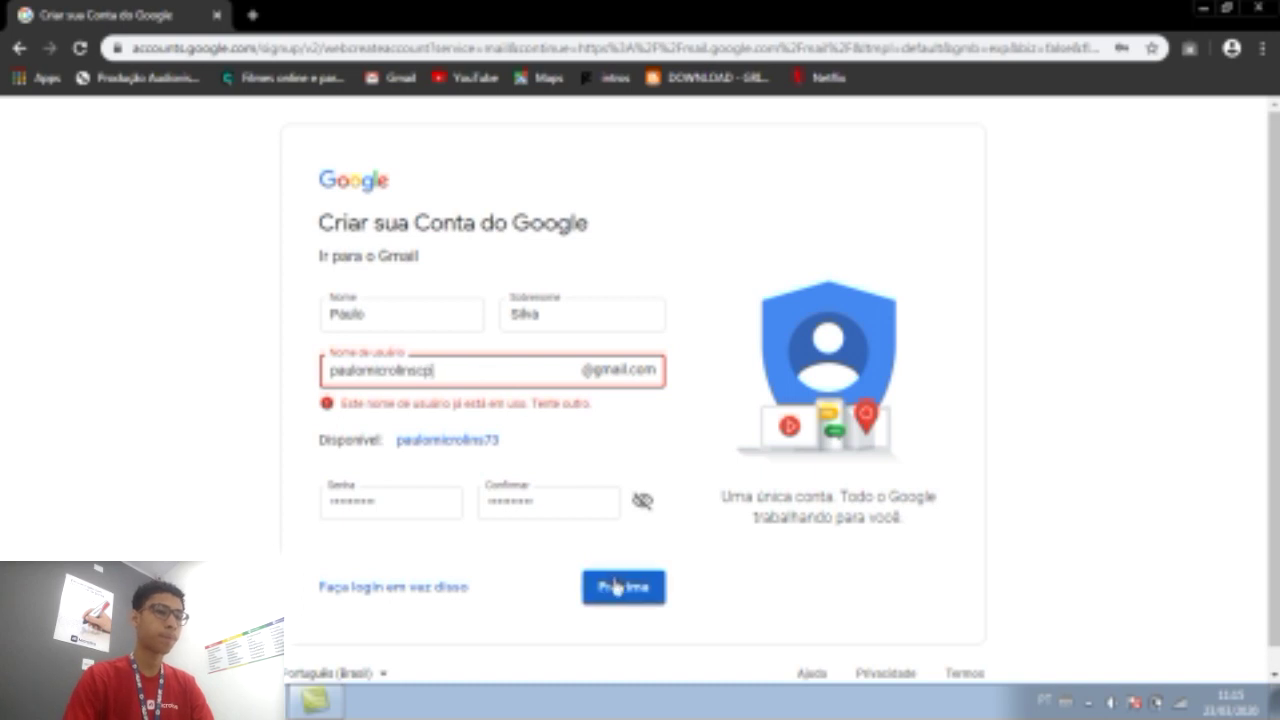
{"action": "left_click", "coordinate": [616, 587]}
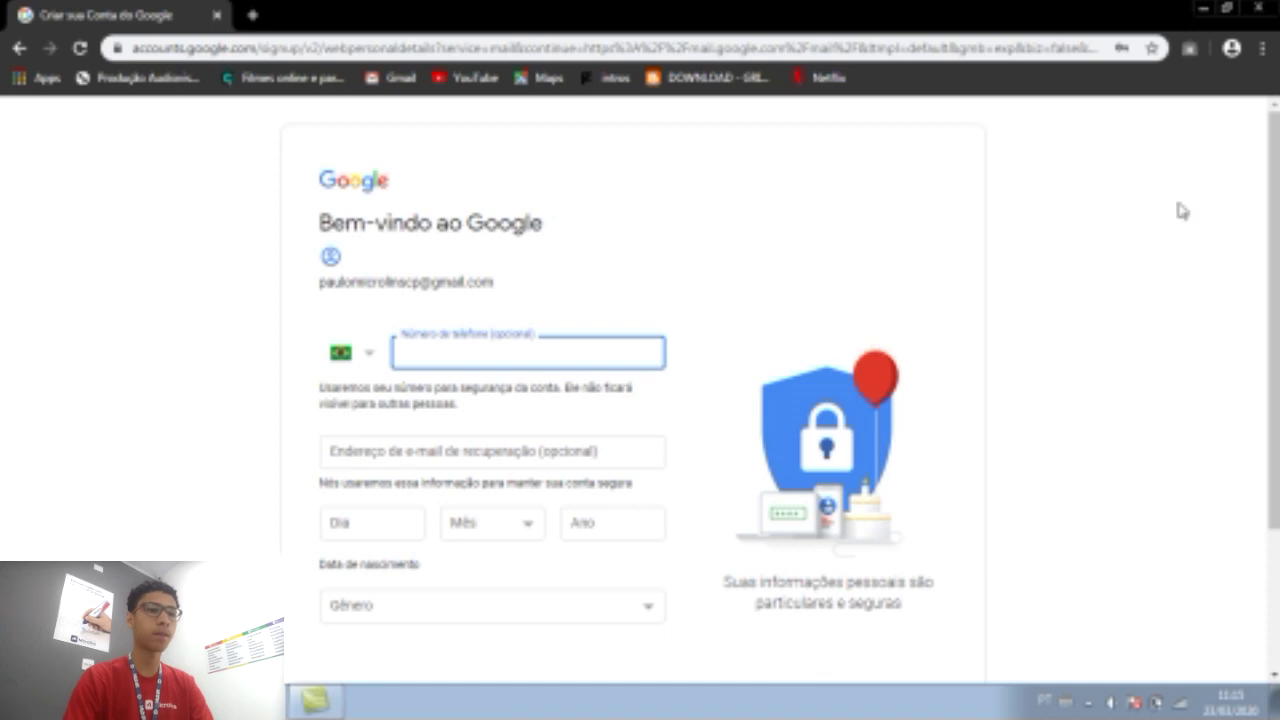
Enter the recovery e-mail address.
{"action": "scroll", "coordinate": [1273, 320], "scroll_direction": "down", "scroll_amount": 3}
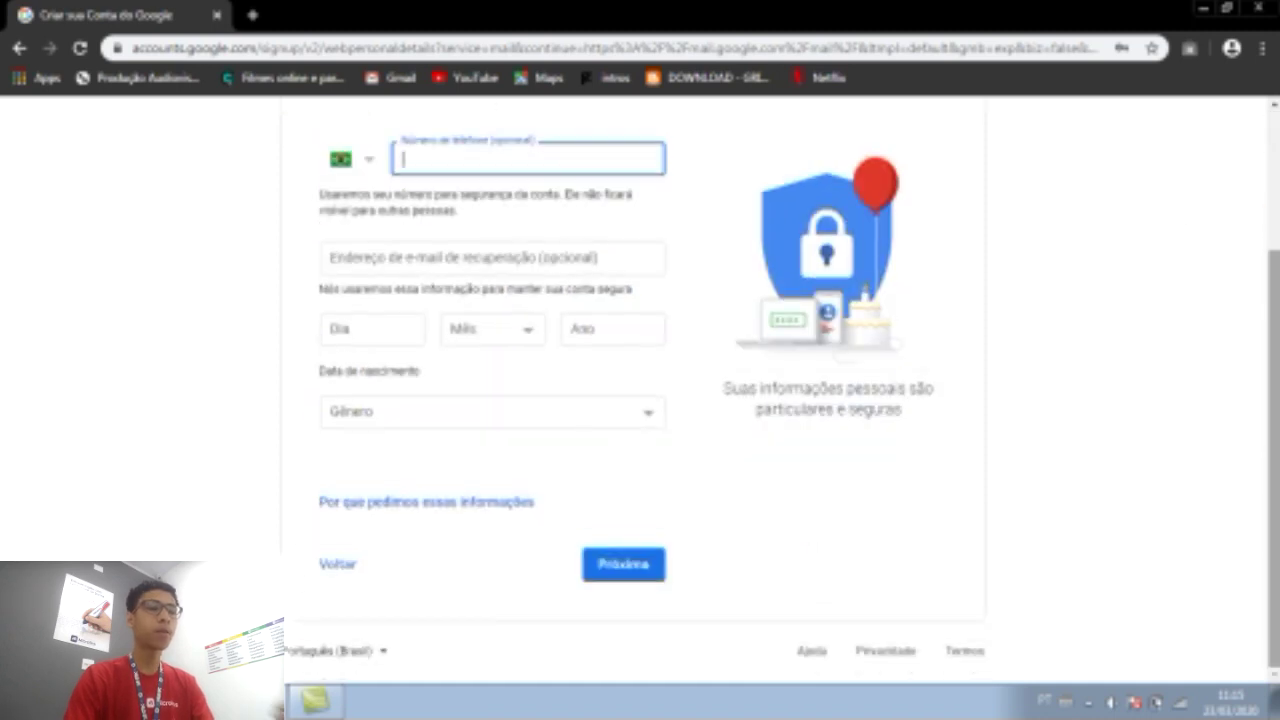
{"action": "left_click", "coordinate": [648, 270]}
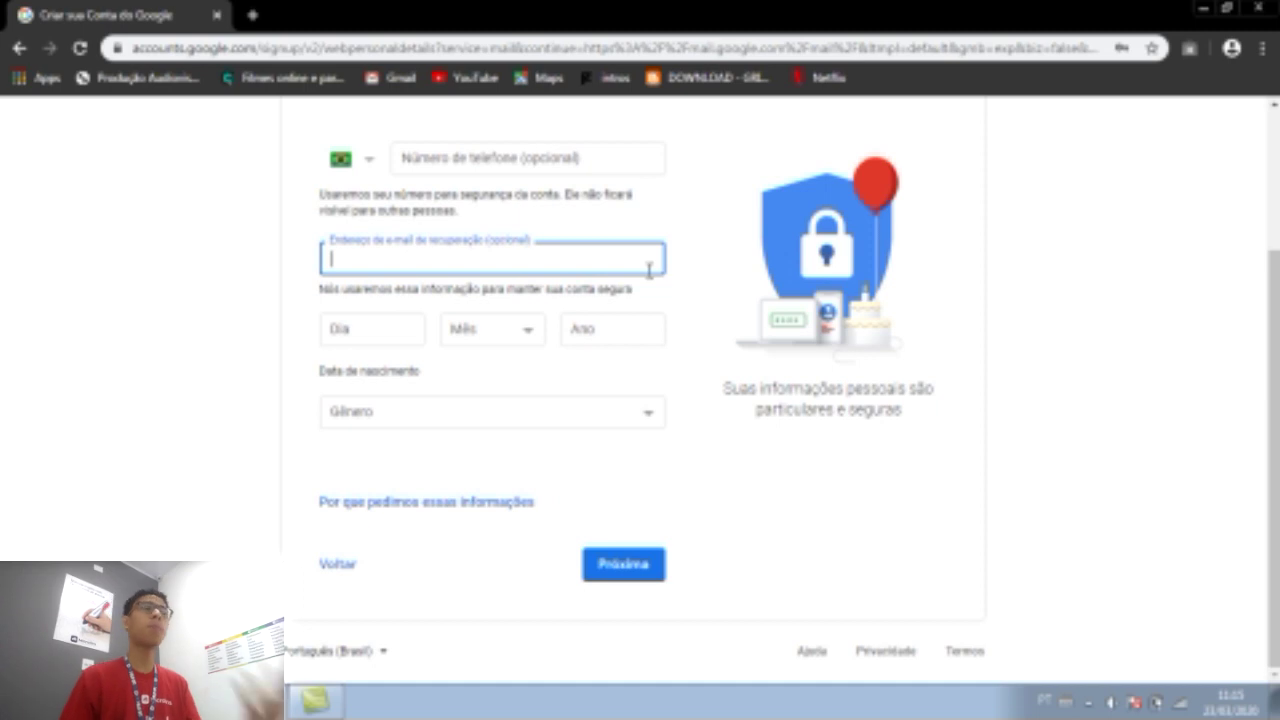
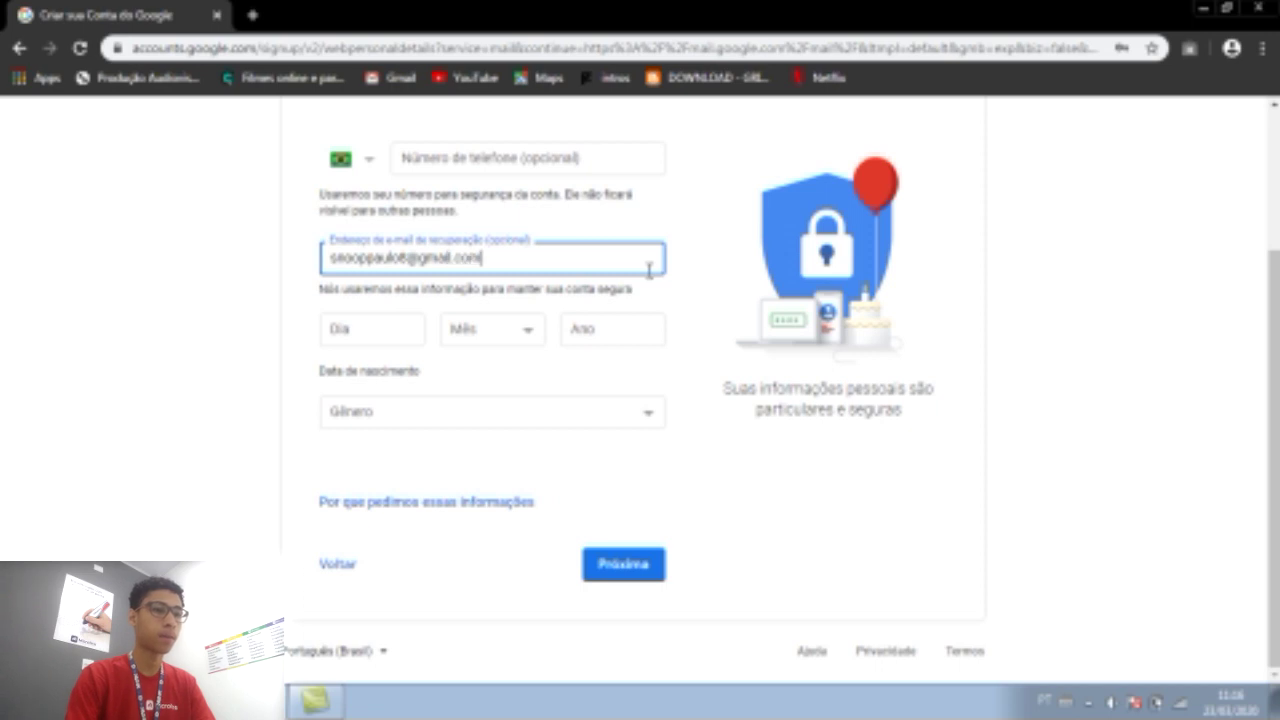
{"action": "left_click", "coordinate": [415, 328]}
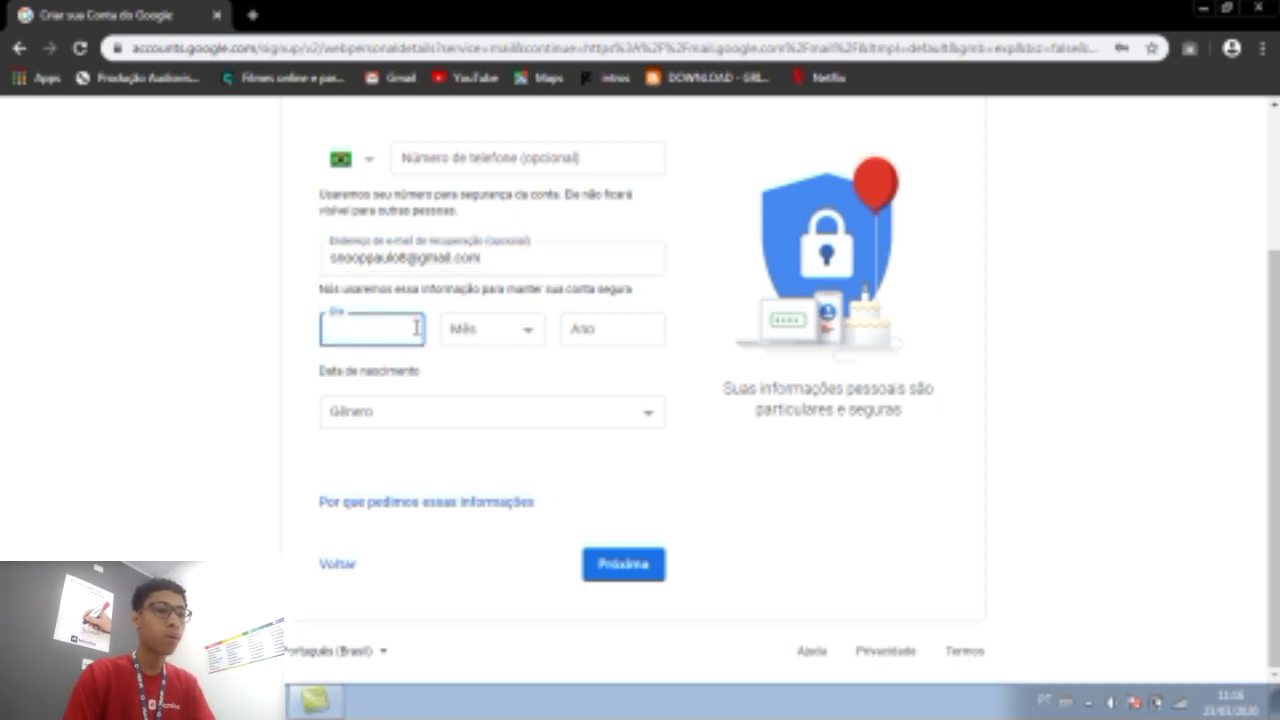
{"action": "type", "text": "27"}
{"action": "key", "text": "Tab"}
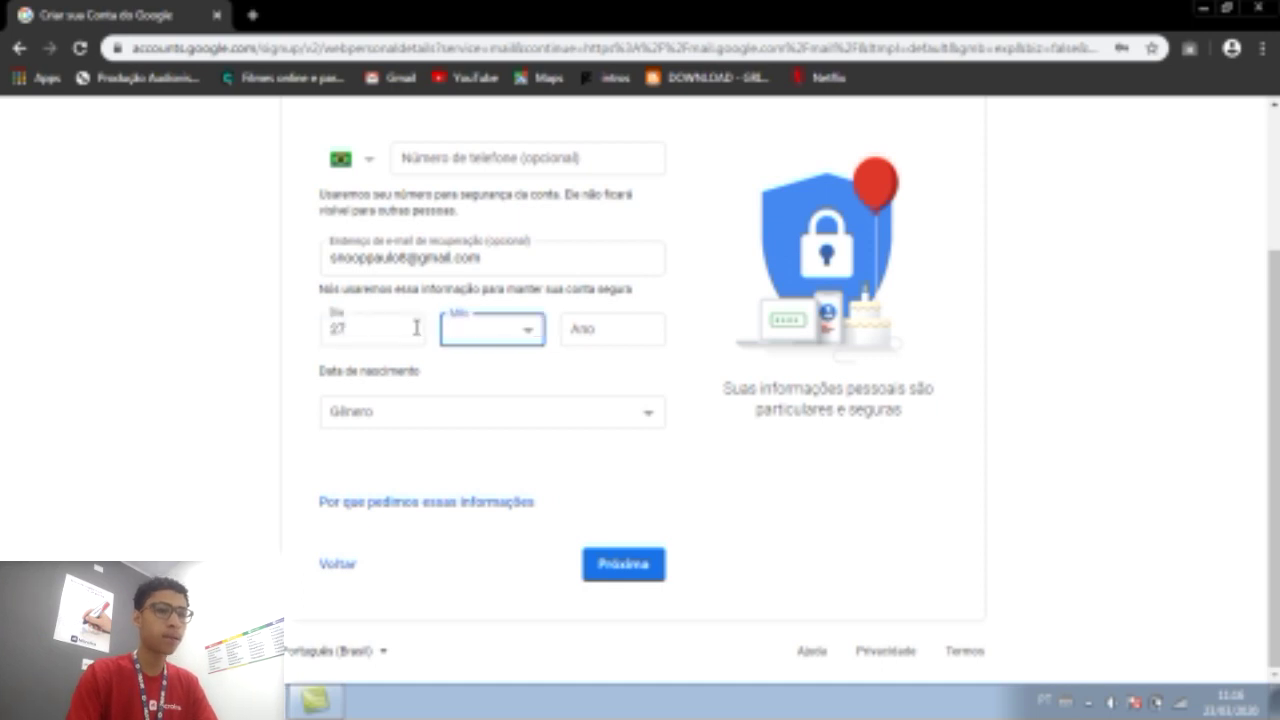
{"action": "left_click", "coordinate": [500, 328]}
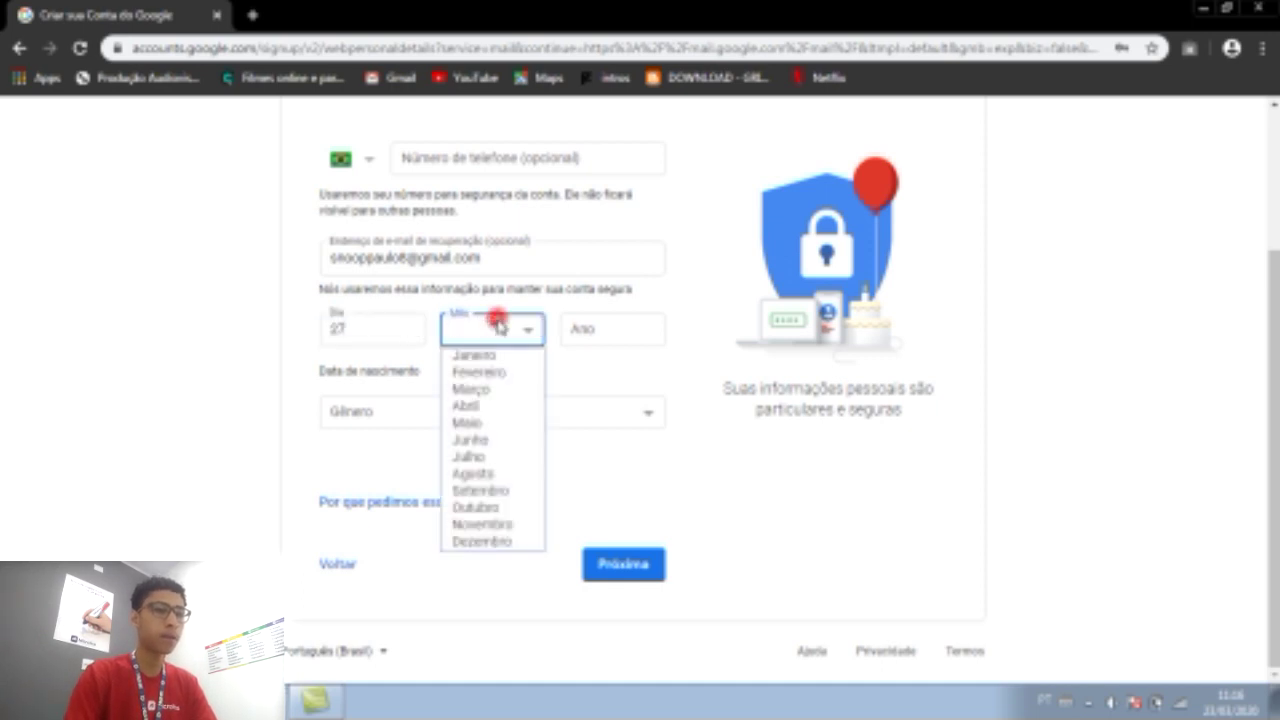
{"action": "left_click", "coordinate": [478, 508]}
{"action": "left_click", "coordinate": [598, 330]}
{"action": "type", "text": "2000"}
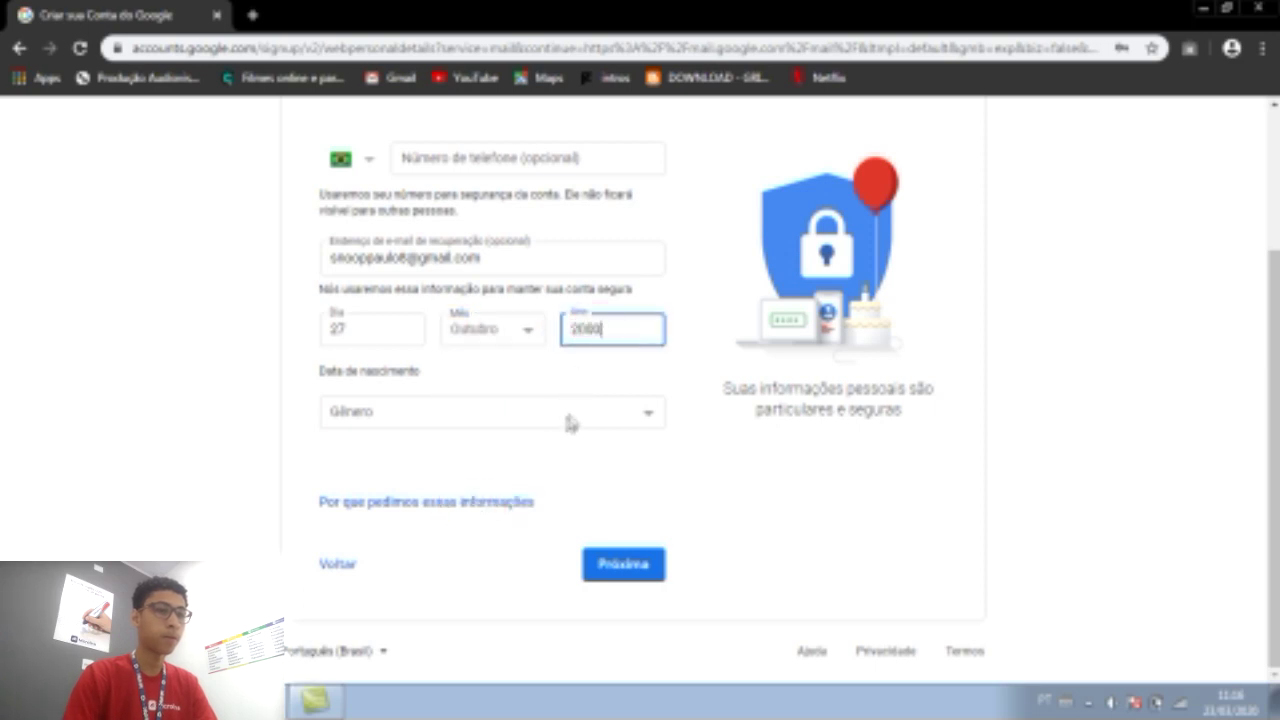
{"action": "left_click", "coordinate": [565, 415]}
{"action": "left_click", "coordinate": [535, 458]}
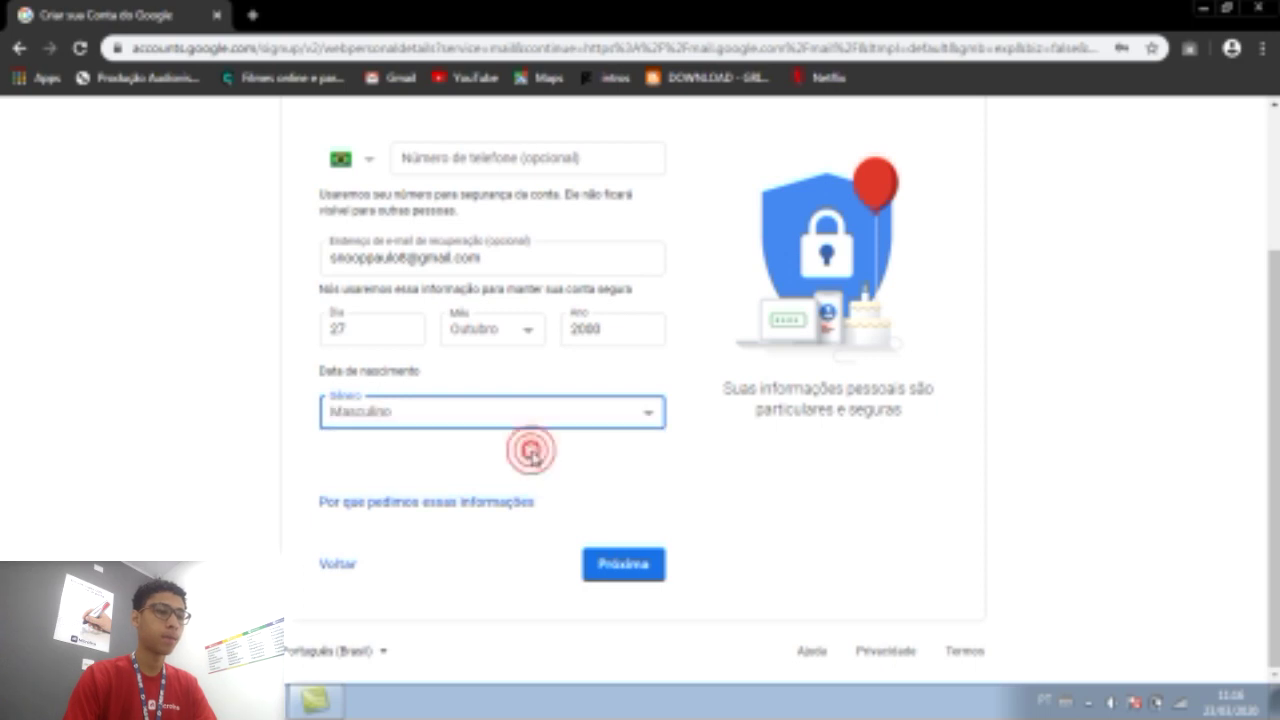
{"action": "left_click", "coordinate": [610, 563]}
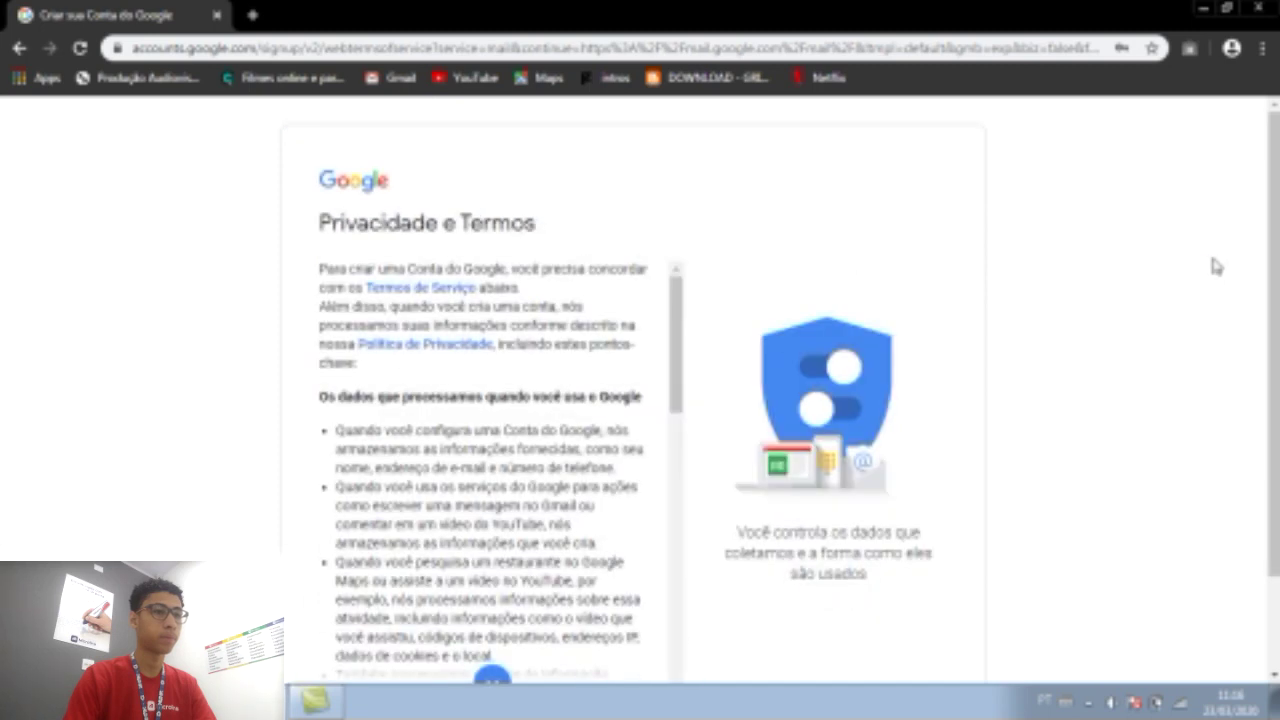
Read through the Privacidade e Termos text and accept it with Concordo.
{"action": "scroll", "coordinate": [1272, 232], "scroll_direction": "down", "scroll_amount": 1}
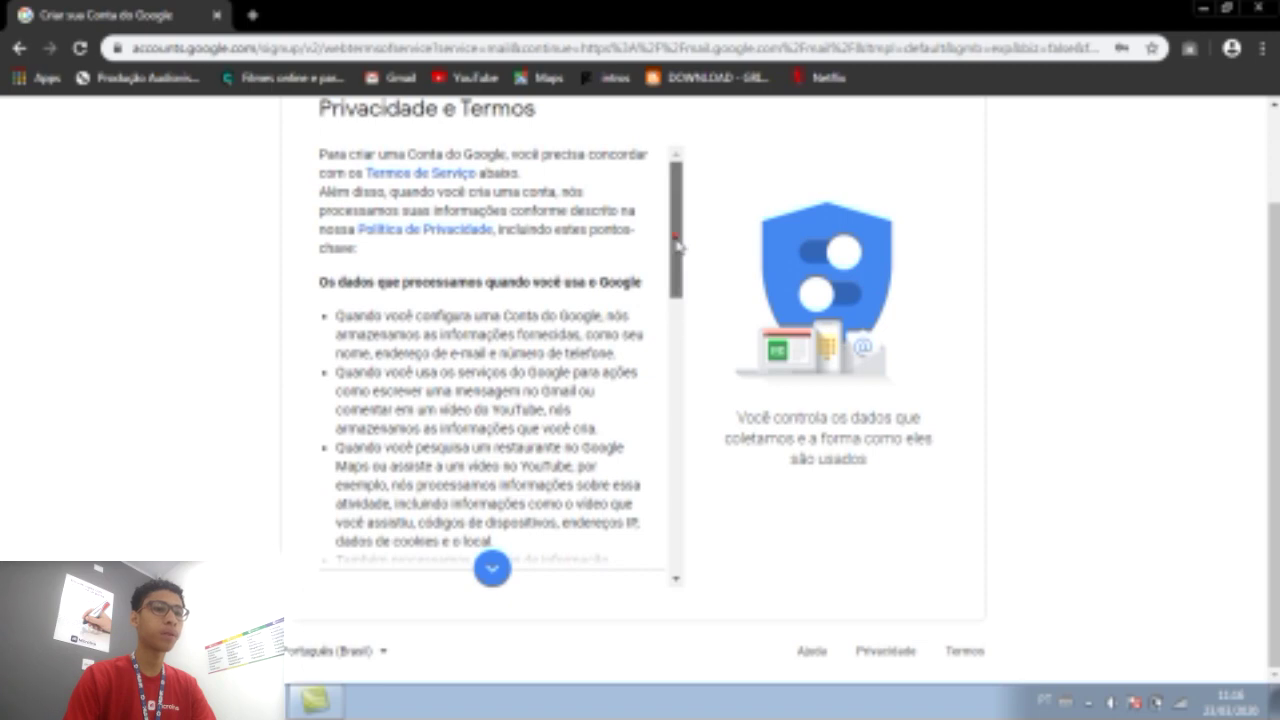
{"action": "scroll", "coordinate": [676, 243], "scroll_direction": "down", "scroll_amount": 8}
{"action": "left_click", "coordinate": [630, 576]}
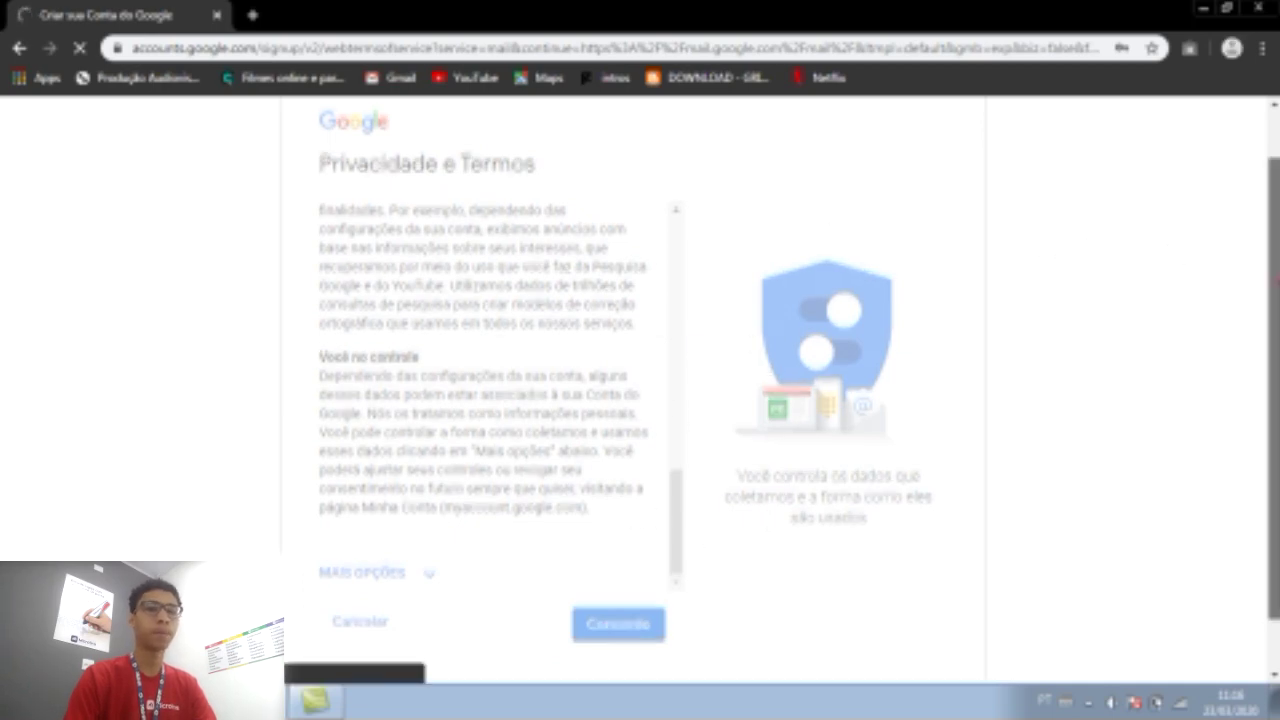
{"action": "scroll", "coordinate": [1274, 400], "scroll_direction": "down", "scroll_amount": 1}
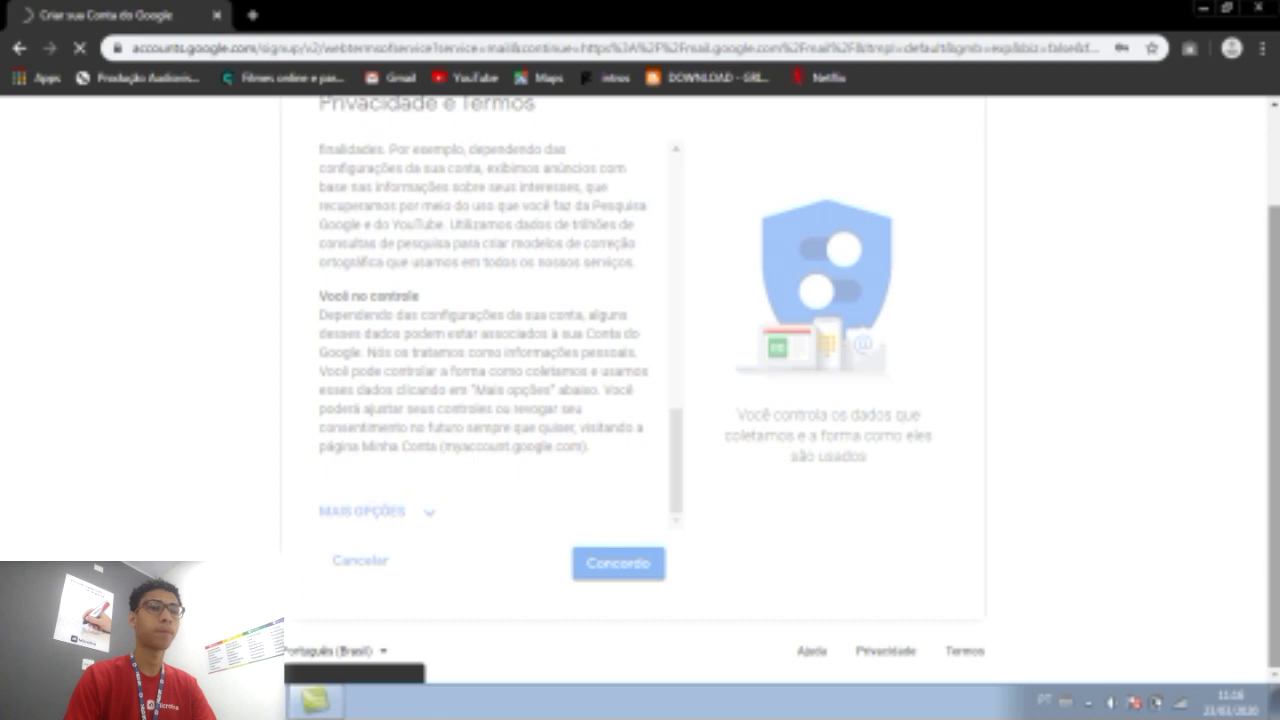
{"action": "scroll", "coordinate": [782, 384], "scroll_direction": "up", "scroll_amount": 2}
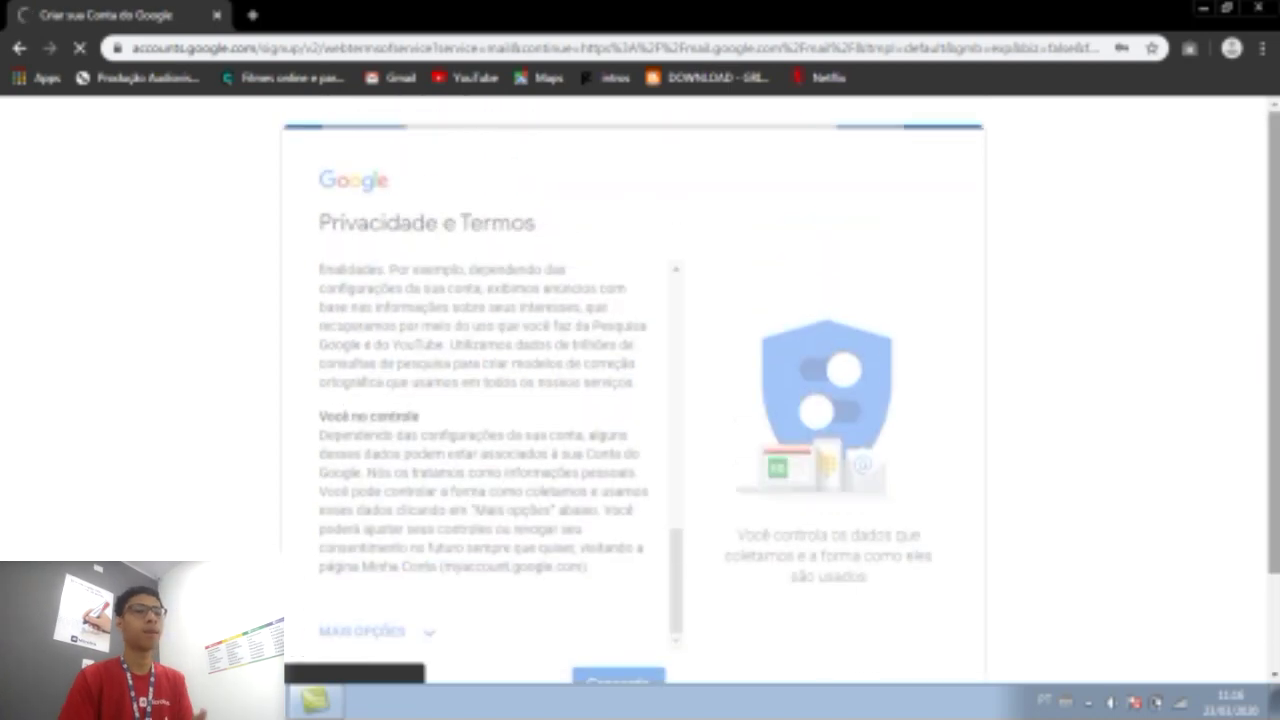